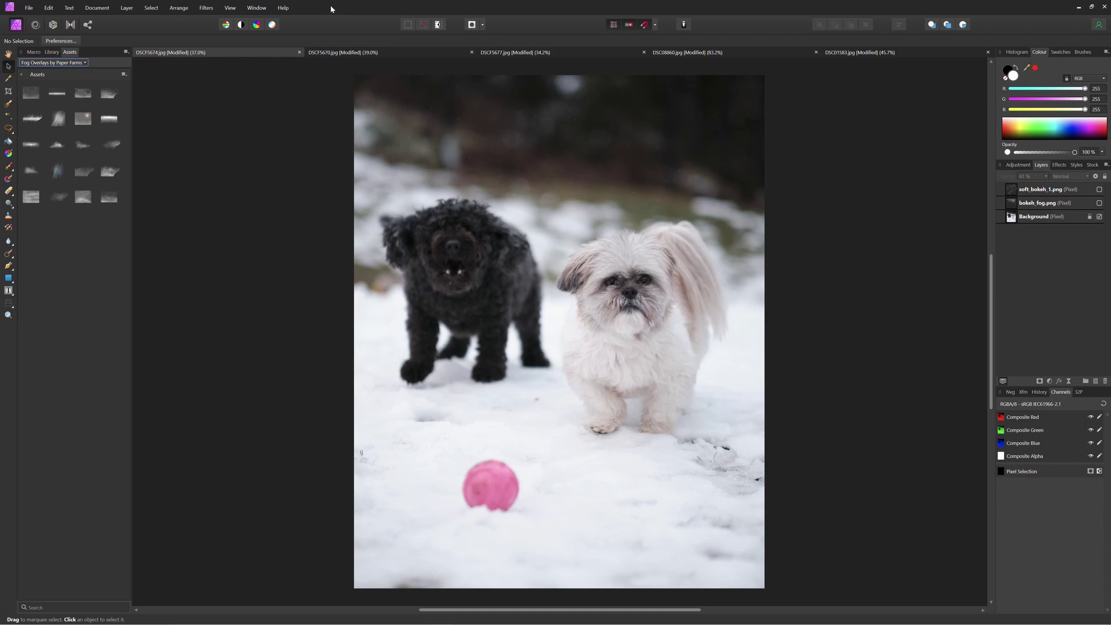
Browse the Window, View and Filters menus, then dismiss them
left_click(256, 8)
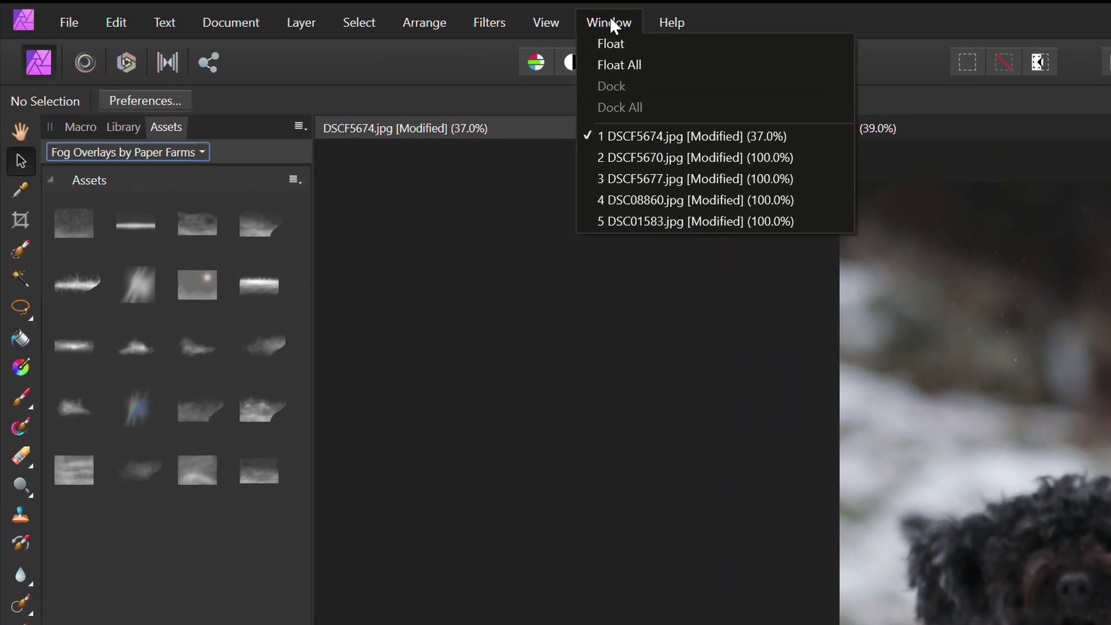
mouse_move(561, 17)
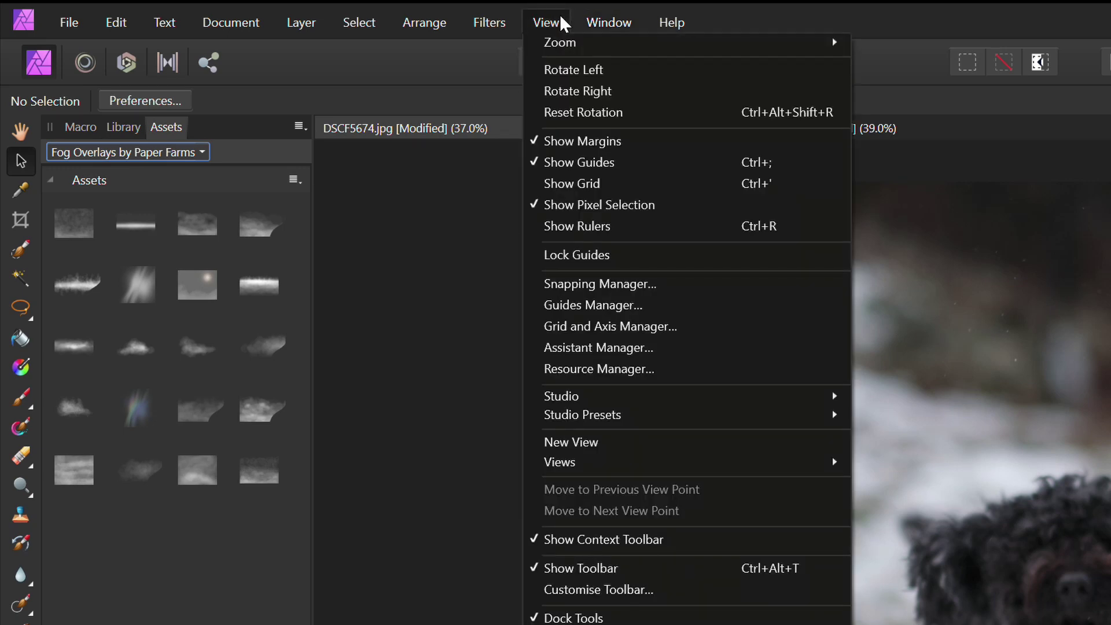
mouse_move(505, 12)
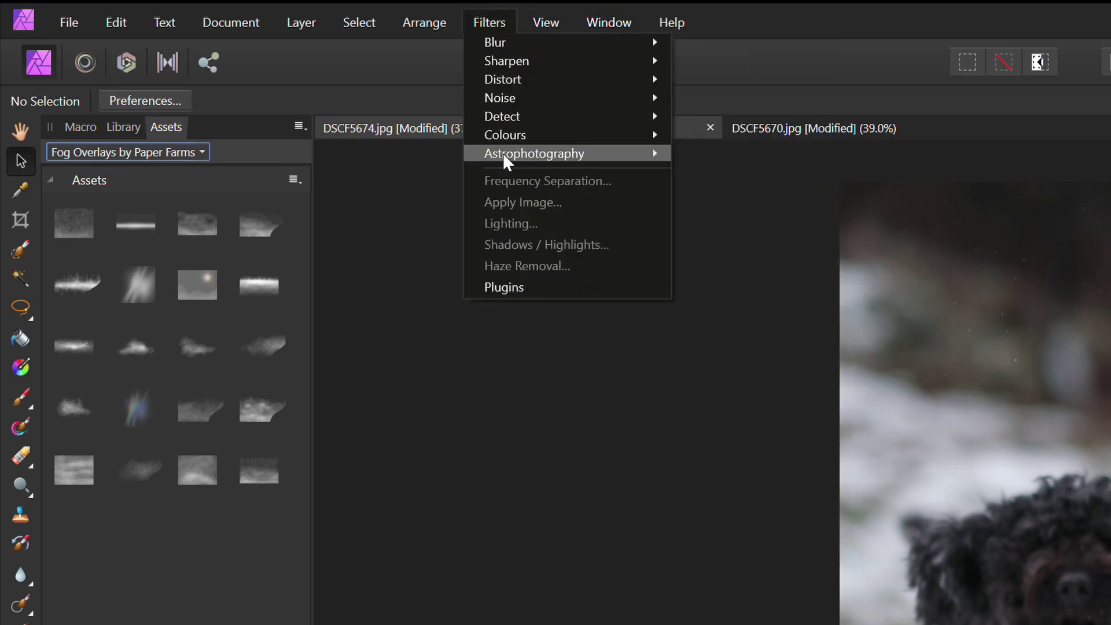
mouse_move(502, 153)
mouse_move(530, 28)
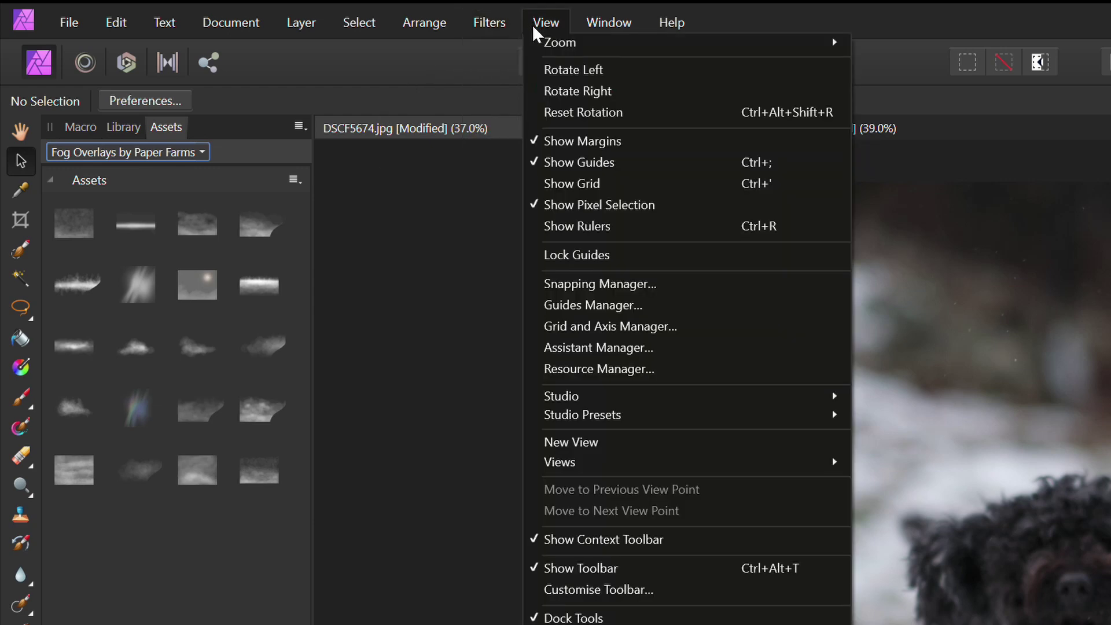
mouse_move(574, 403)
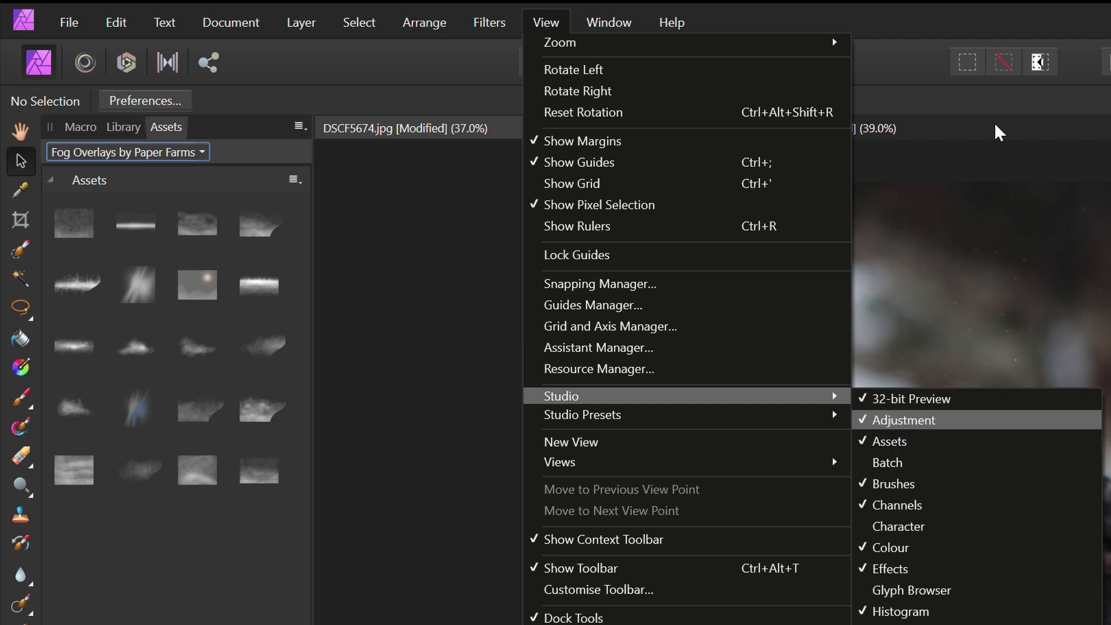
key("Escape")
key("Escape")
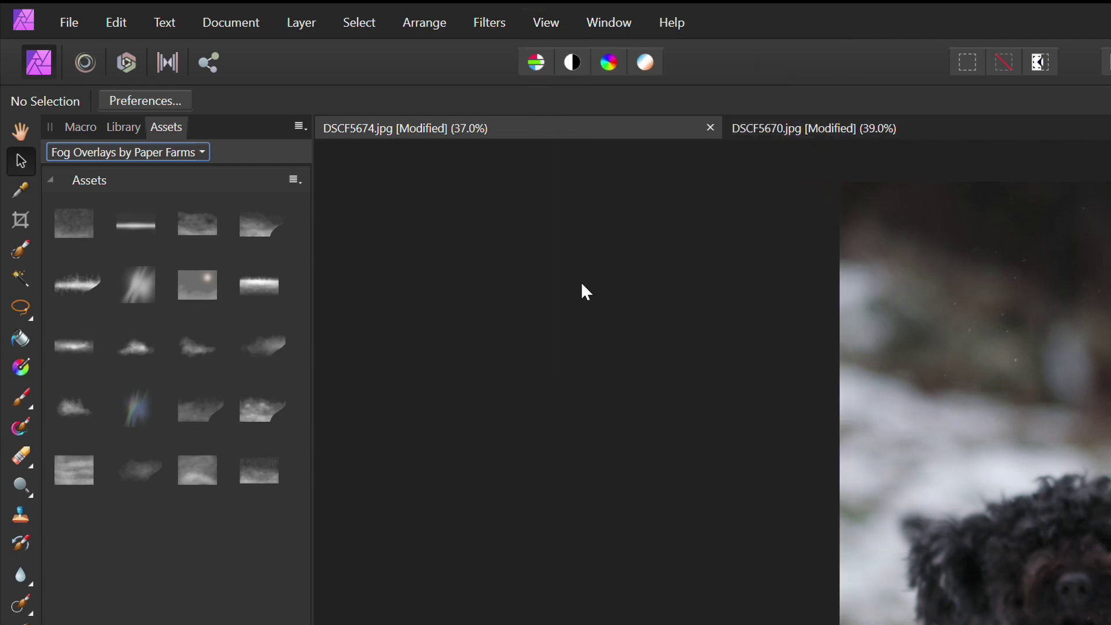
Open the Assets panel category list, cancel it, then reopen it
left_click(201, 152)
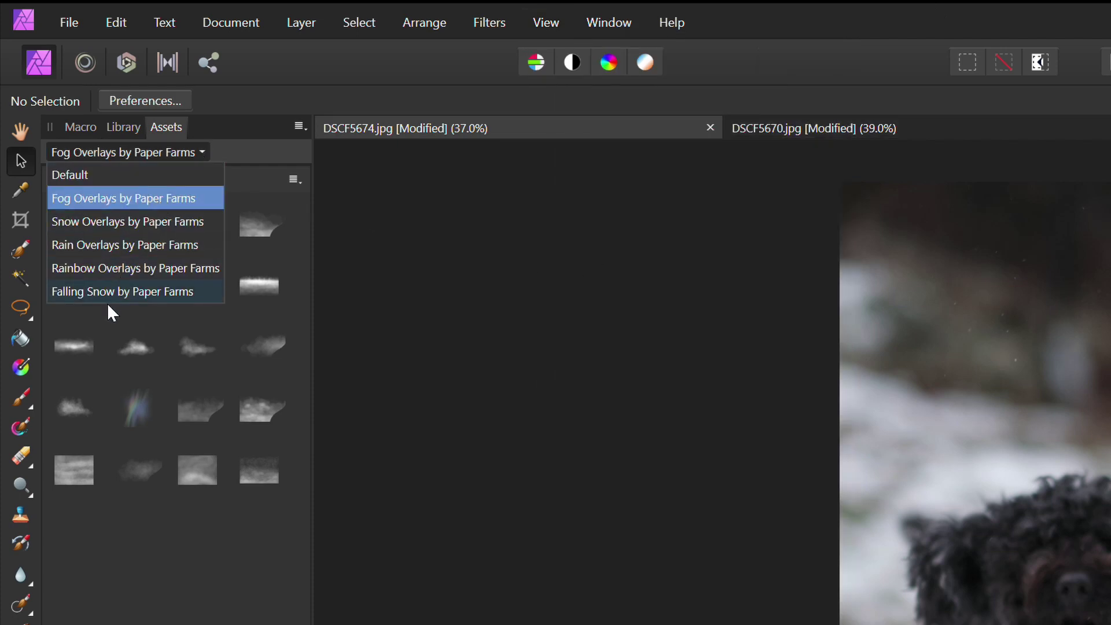
key("Escape")
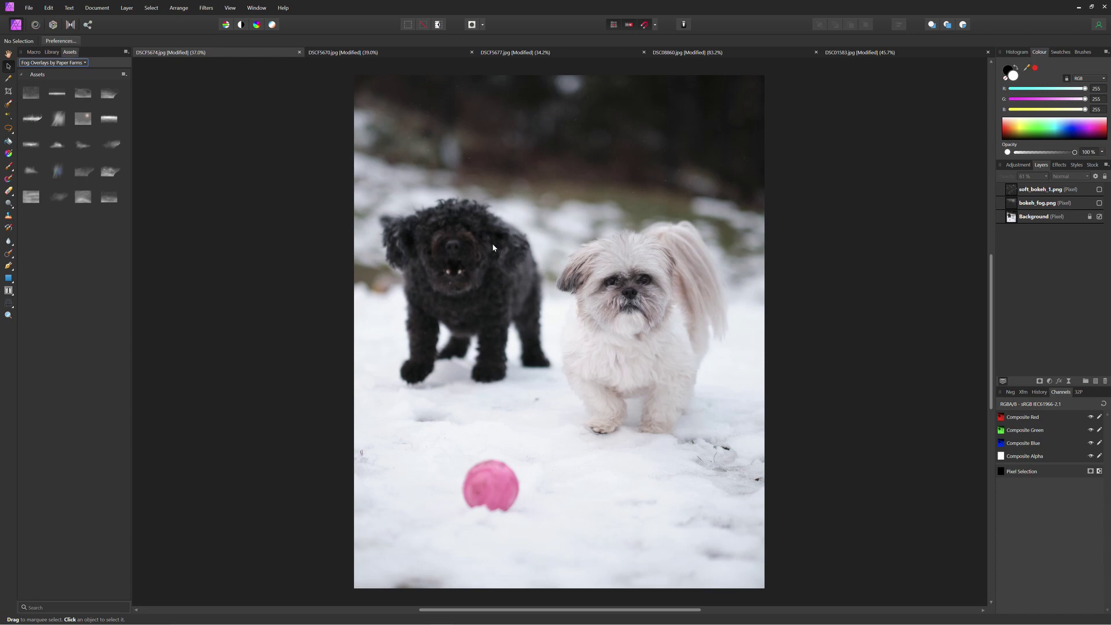
left_click(74, 64)
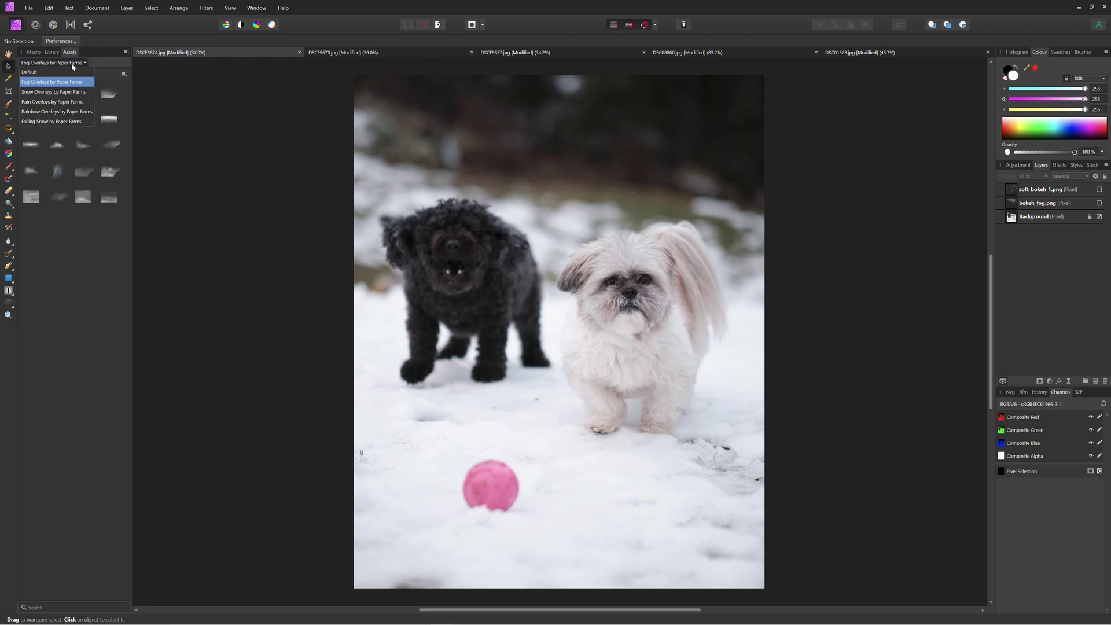
Switch the Assets panel to Snow Overlays by Paper Farms and zoom the canvas in and out
left_click(55, 92)
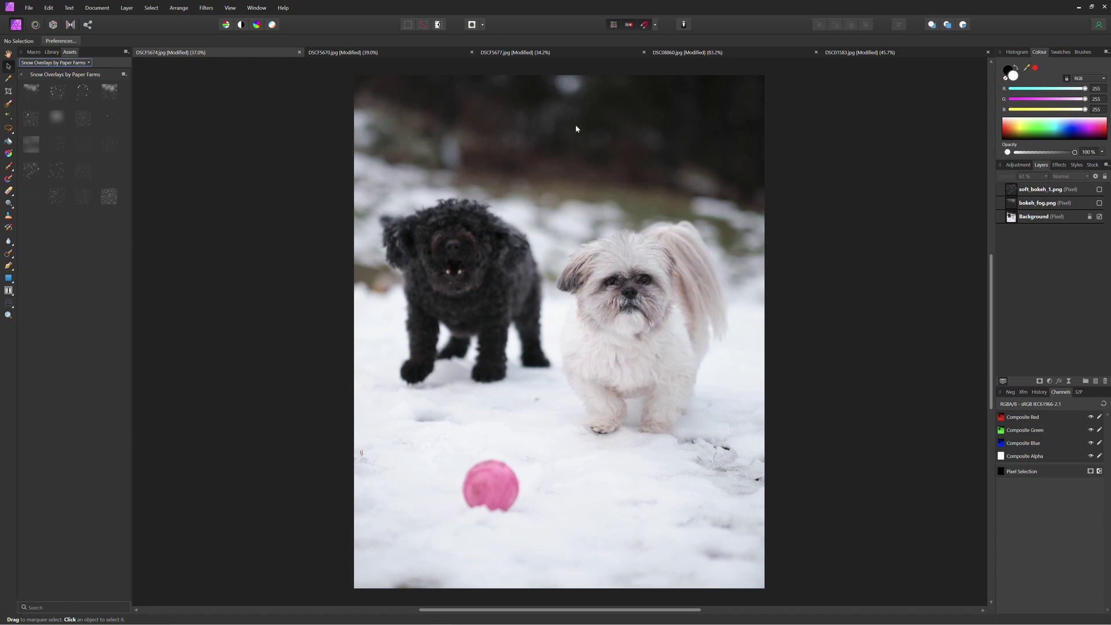
scroll(442, 132, "up", 5)
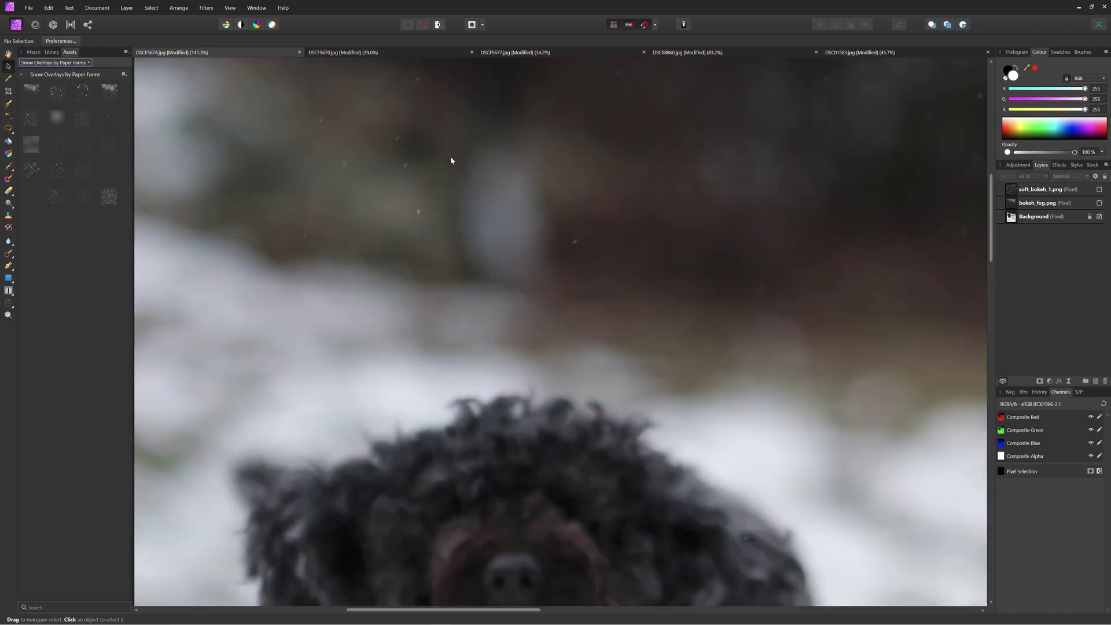
scroll(465, 217, "down", 6)
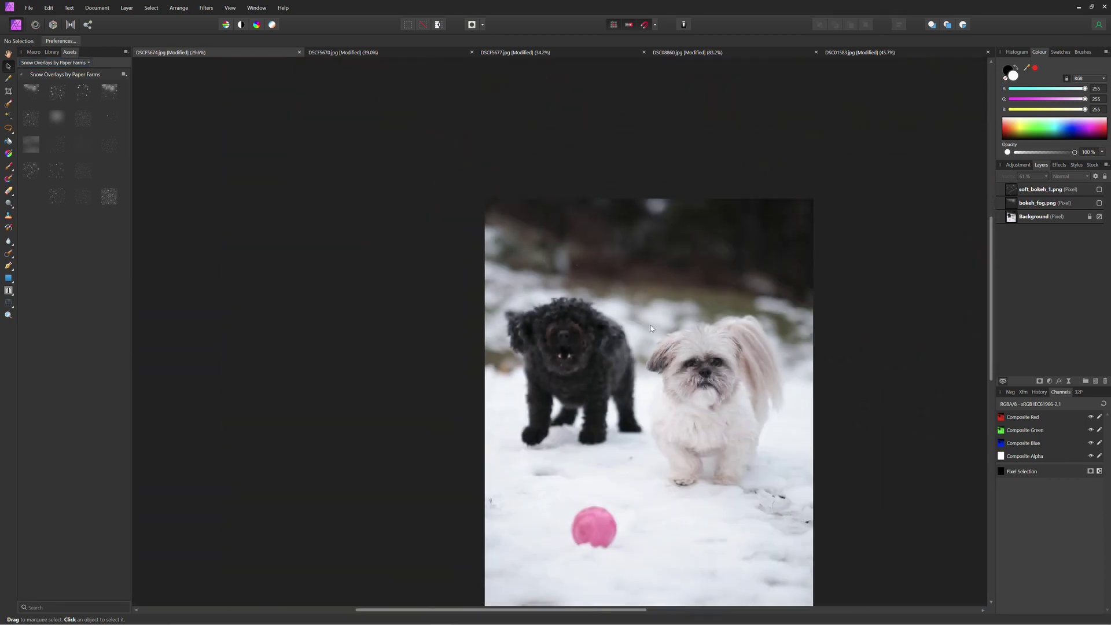
scroll(619, 303, "up", 1)
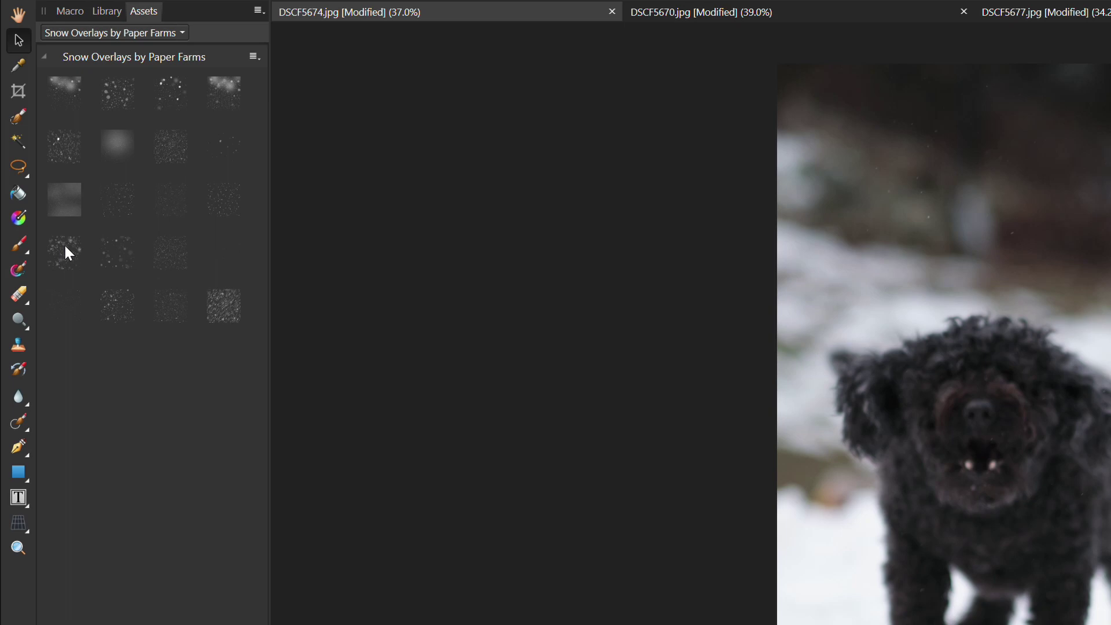
Drop the soft_bokeh_1 overlay onto the two-dogs photo and enlarge it over most of the image
left_click_drag(64, 243, 810, 232)
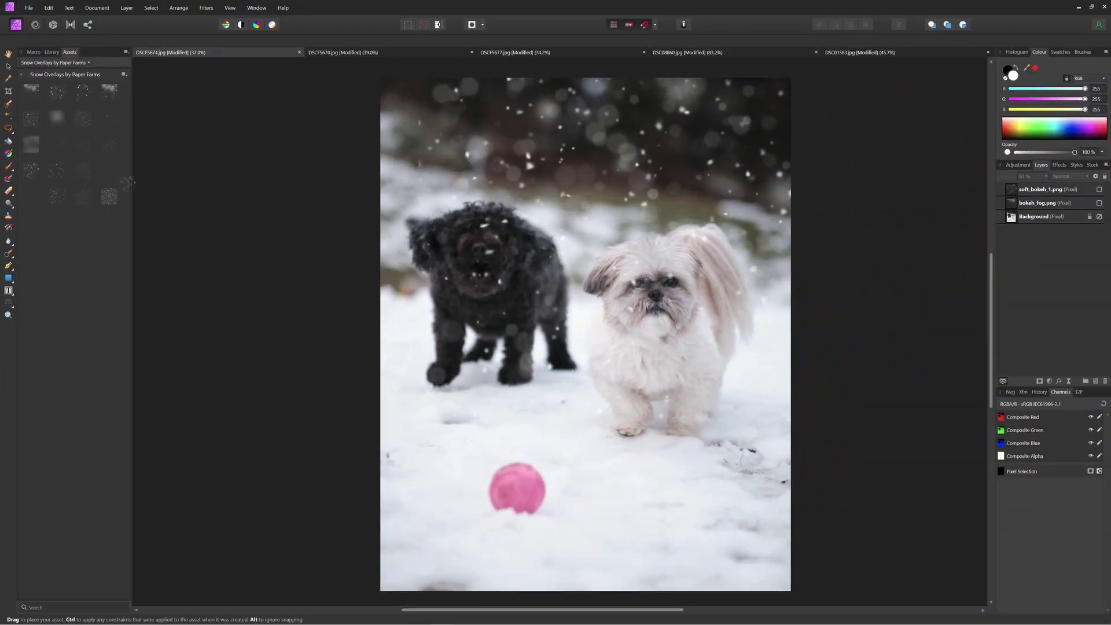
left_click_drag(584, 225, 564, 224)
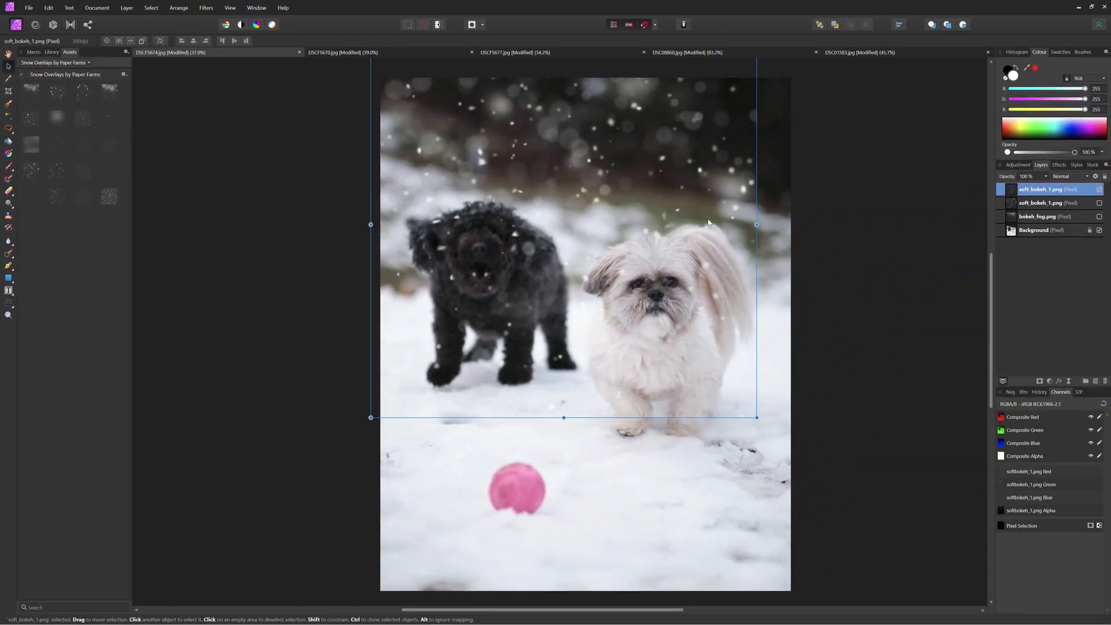
scroll(714, 245, "down", 2)
left_click_drag(739, 346, 768, 372)
Deselect the snow overlay, toggle its visibility to compare, then switch to DSCF5670.jpg
scroll(698, 258, "up", 2)
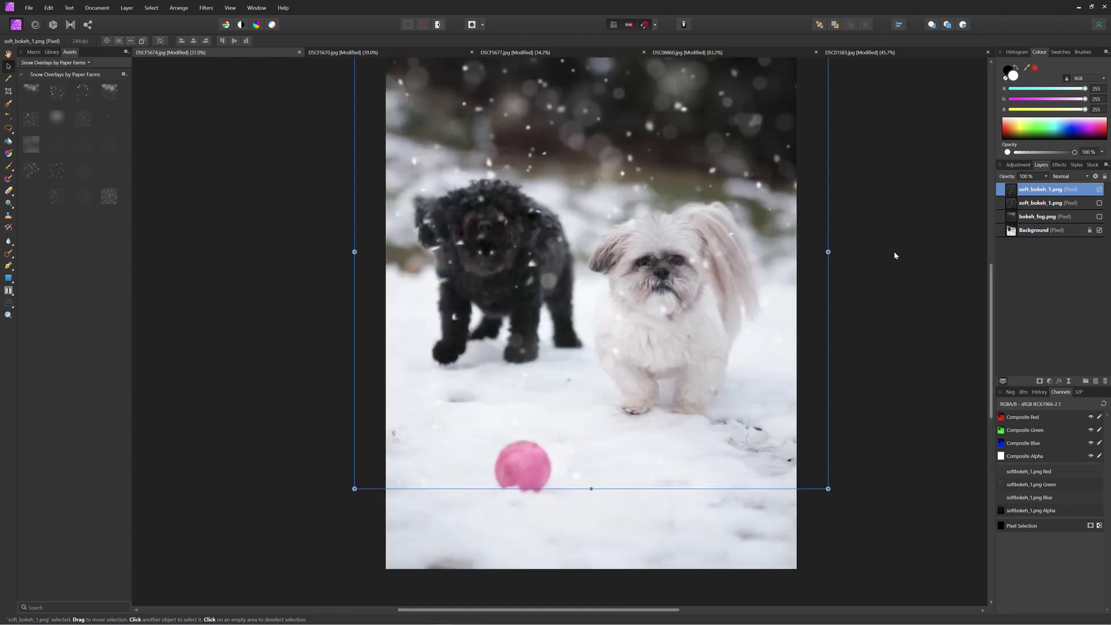
scroll(900, 307, "up", 2)
scroll(900, 307, "left", 1)
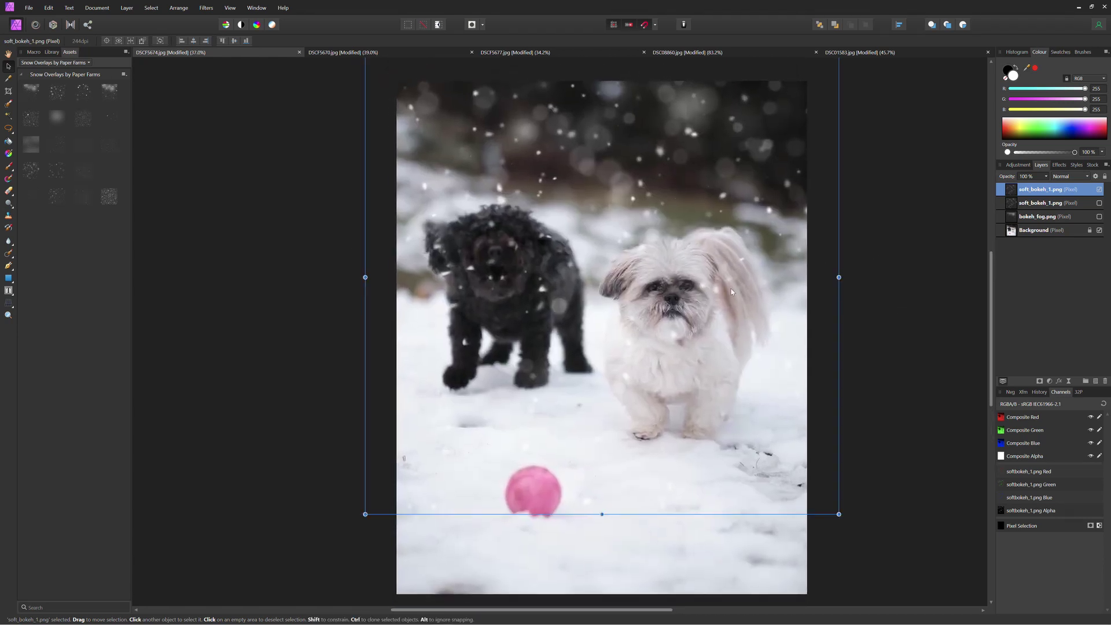
left_click(932, 315)
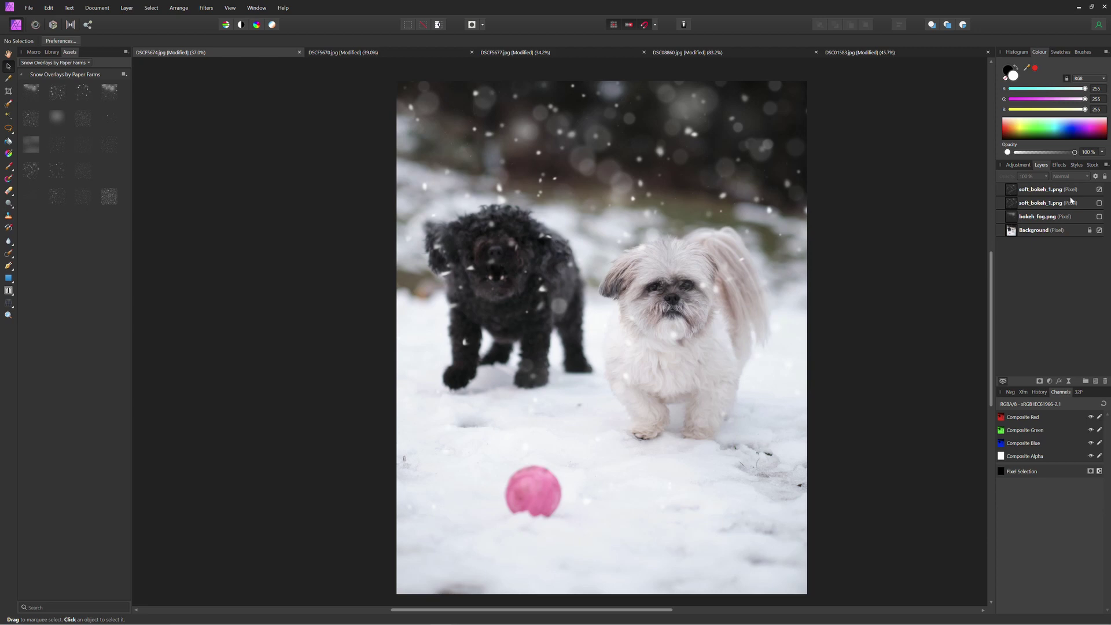
left_click(1099, 190)
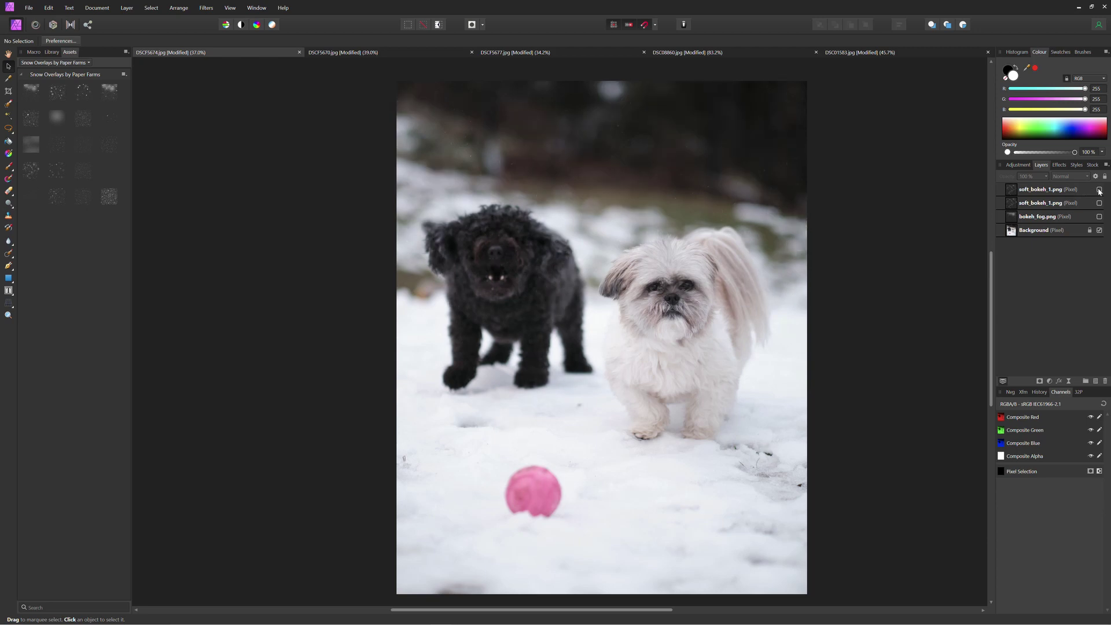
left_click(1099, 190)
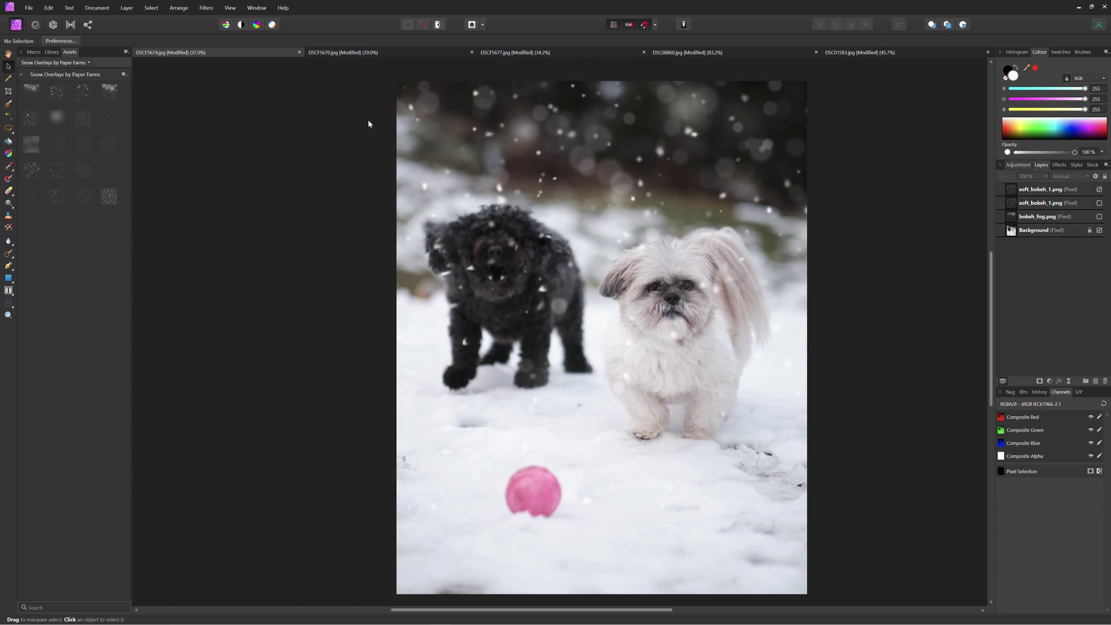
left_click(332, 55)
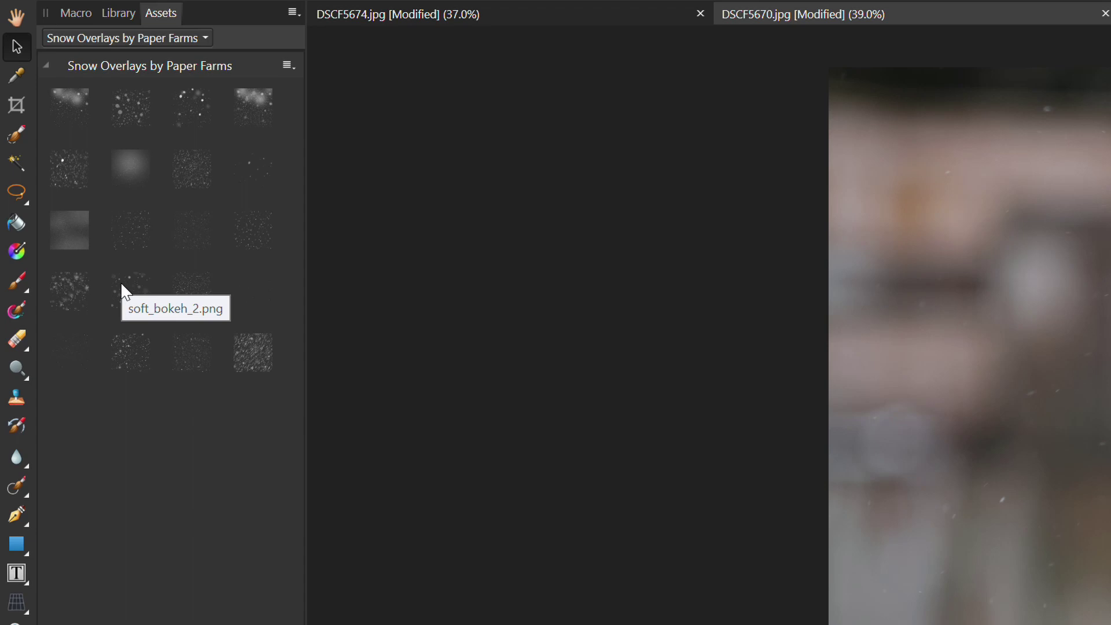
Place the soft_bokeh_2 overlay on the dog photo, enlarge it slightly and move it down
left_click_drag(120, 281, 382, 300)
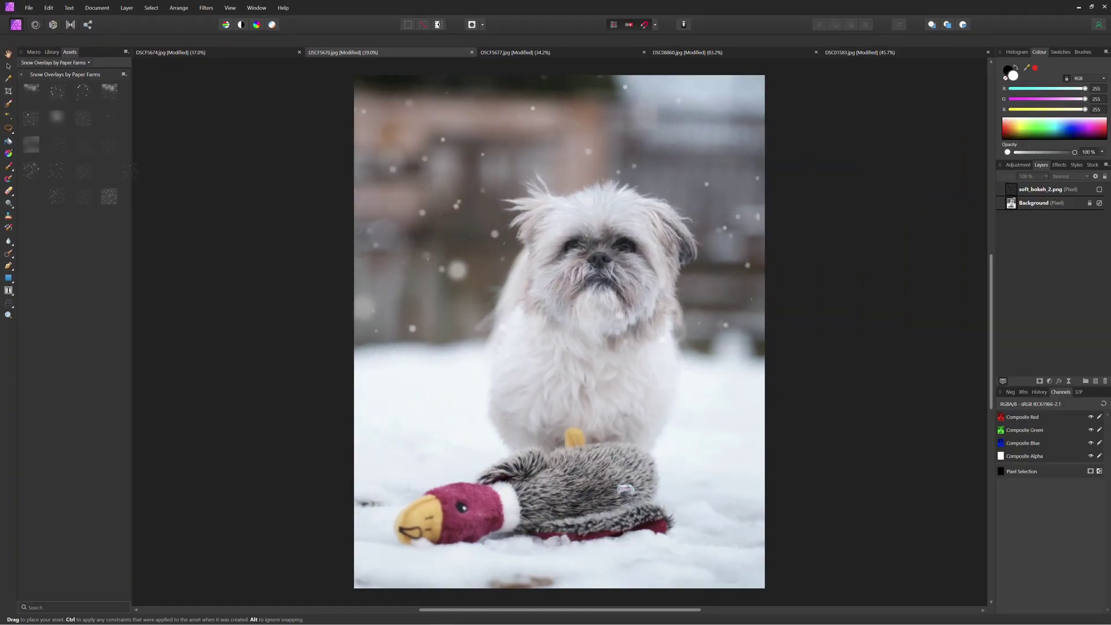
left_click_drag(573, 171, 558, 182)
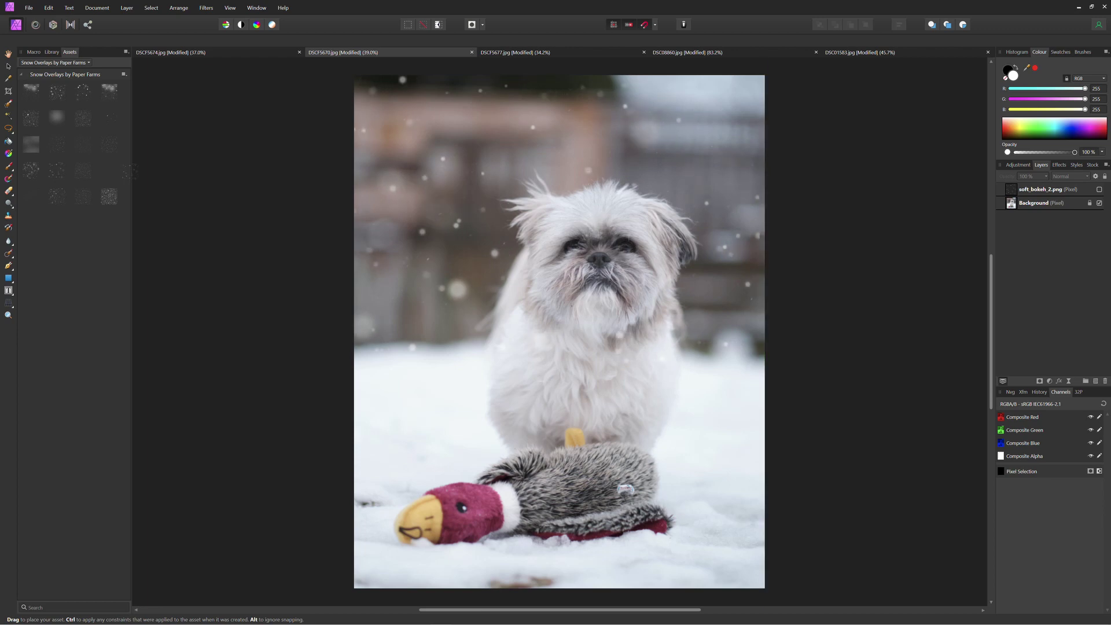
scroll(828, 387, "down", 5)
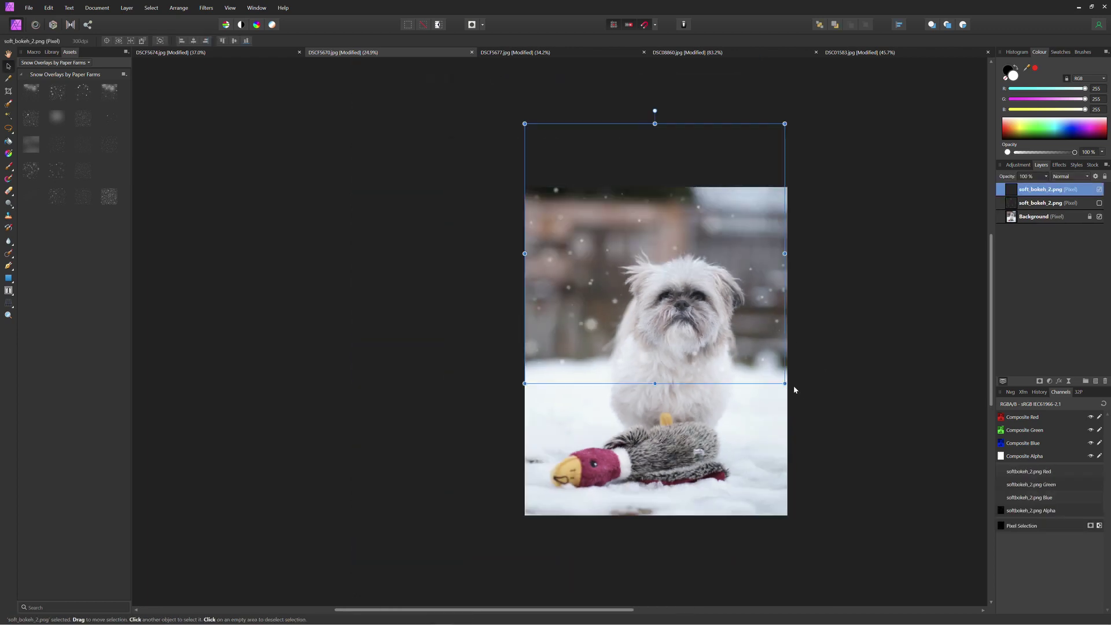
mouse_move(785, 383)
left_mouse_down()
mouse_move(821, 417)
mouse_move(789, 399)
left_mouse_up()
left_click_drag(731, 344, 731, 389)
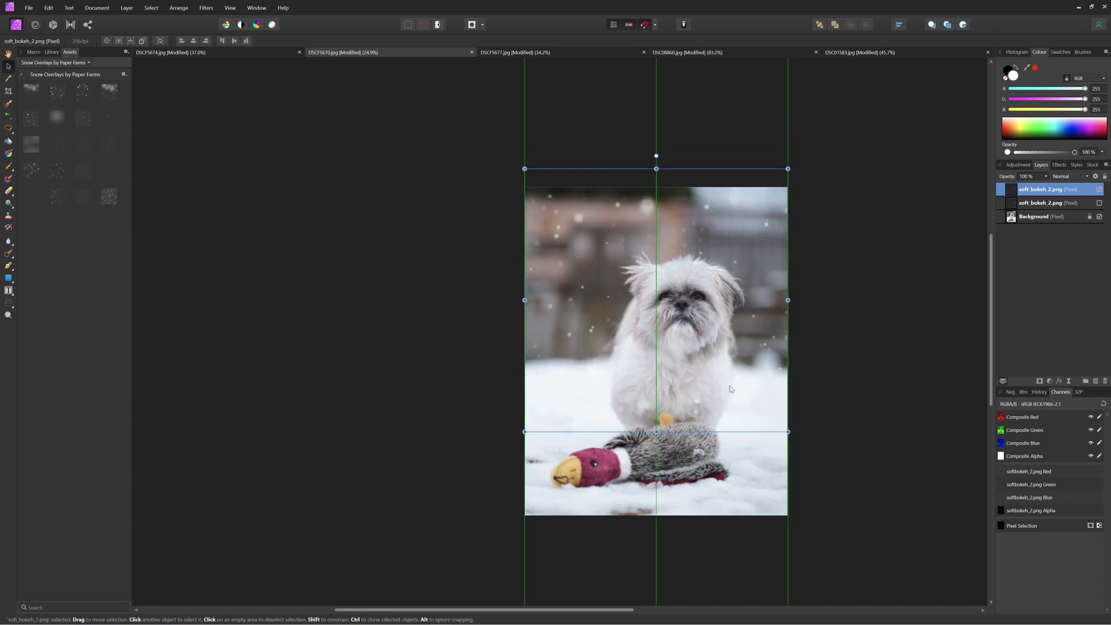
Deselect the soft_bokeh_2 layer and toggle its visibility to compare
left_click(891, 367)
scroll(743, 373, "up", 3)
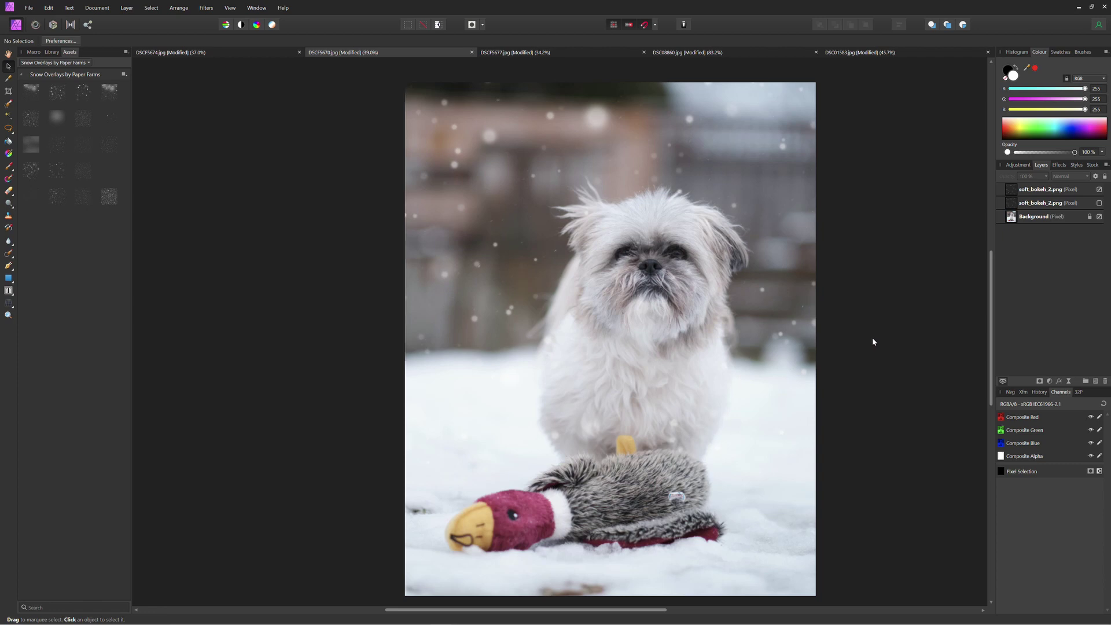
left_click(1100, 189)
left_click(1099, 190)
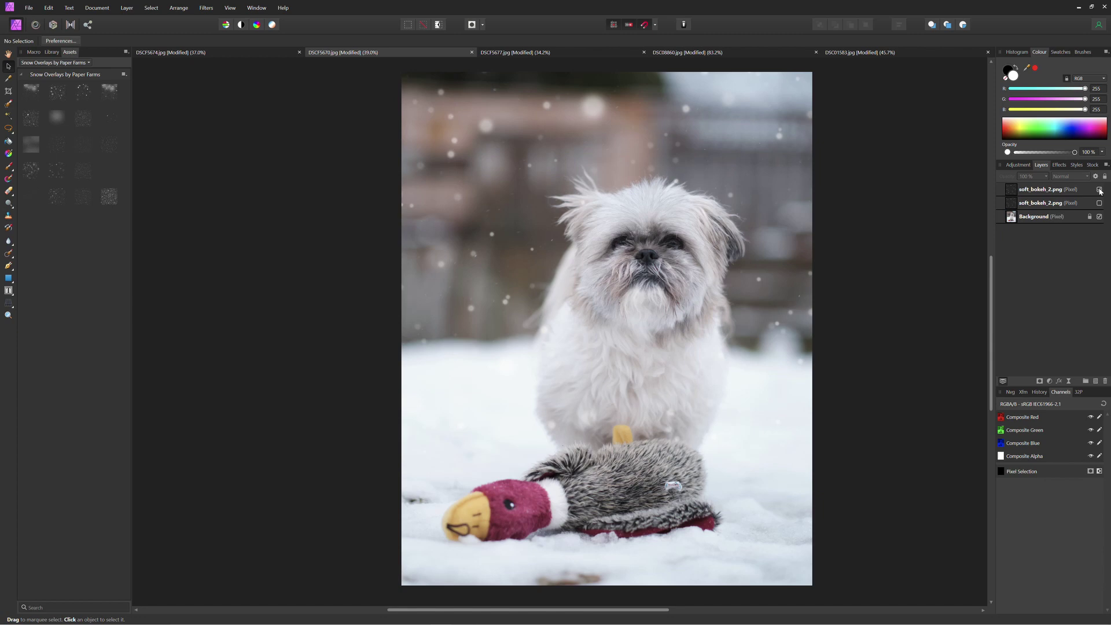
Turn on the bold_bokeh.png overlay in DSCF5677.jpg, then move to the wedding photo with the Hand tool
left_click(510, 53)
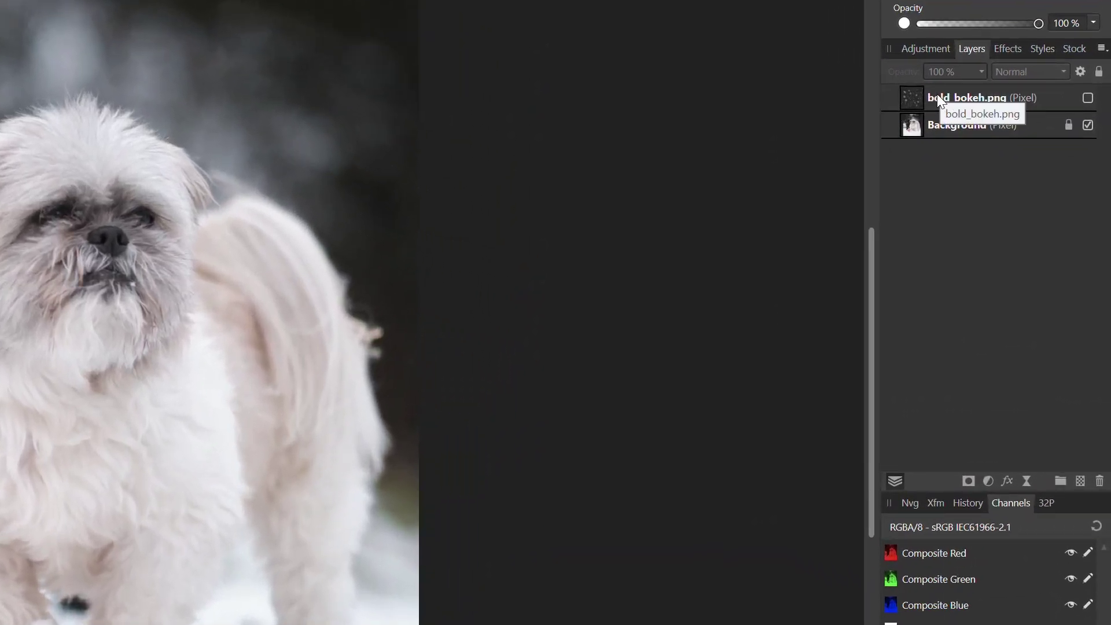
left_click(1088, 98)
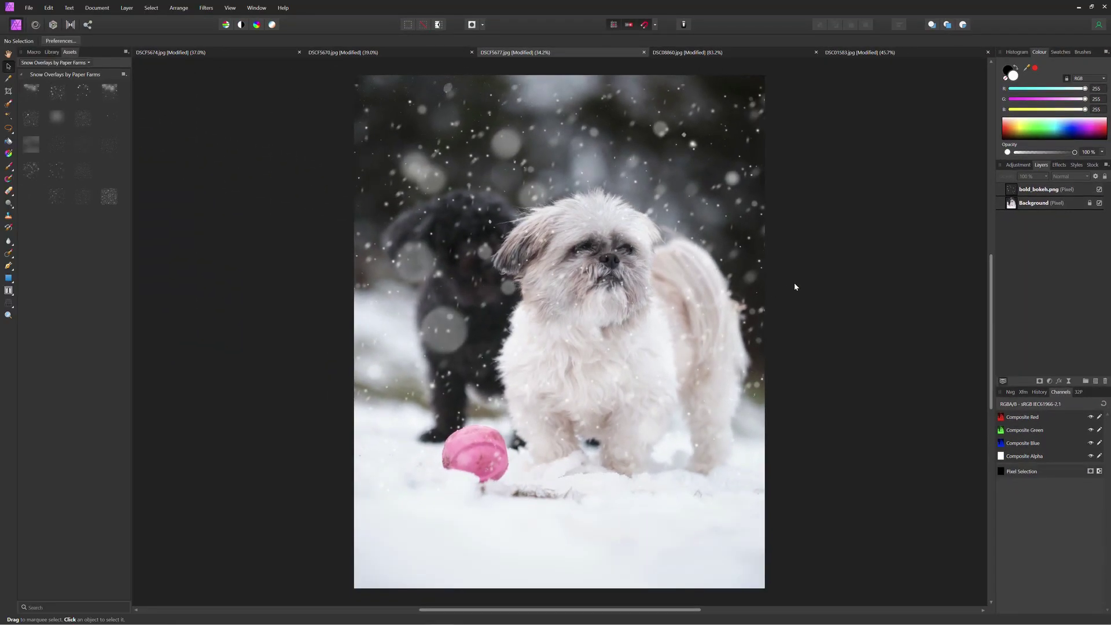
left_click(198, 55)
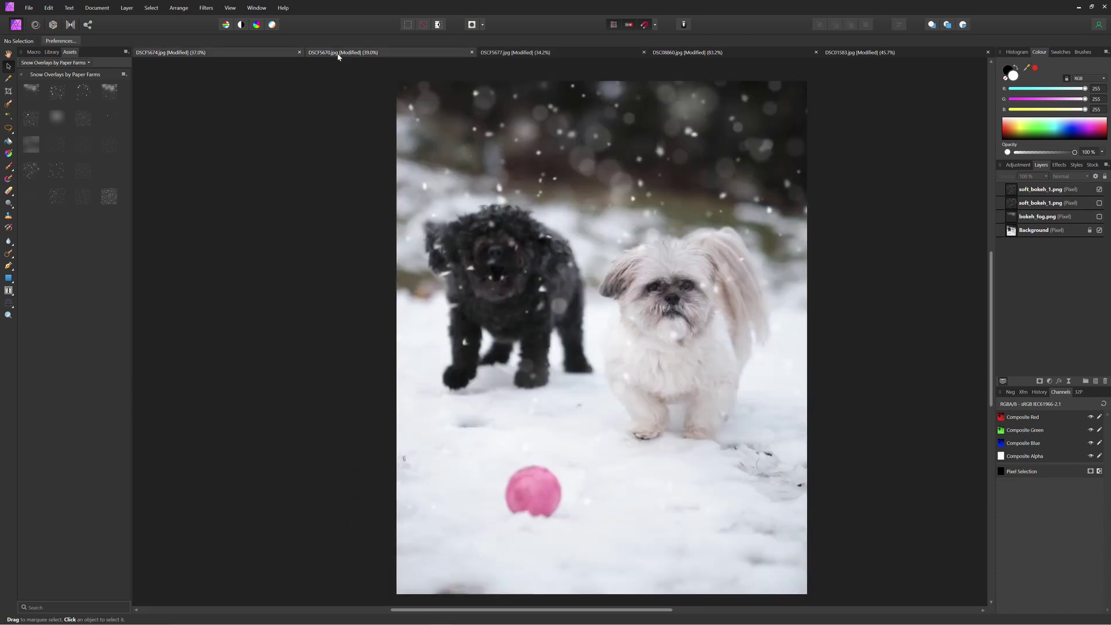
left_click(376, 53)
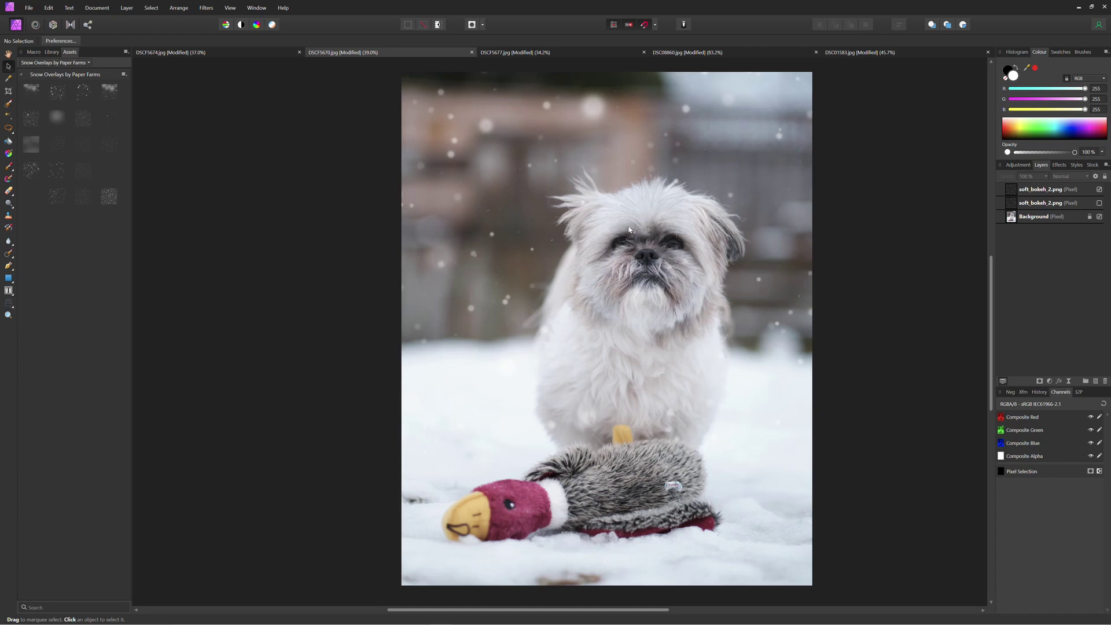
left_click(687, 53)
key("h")
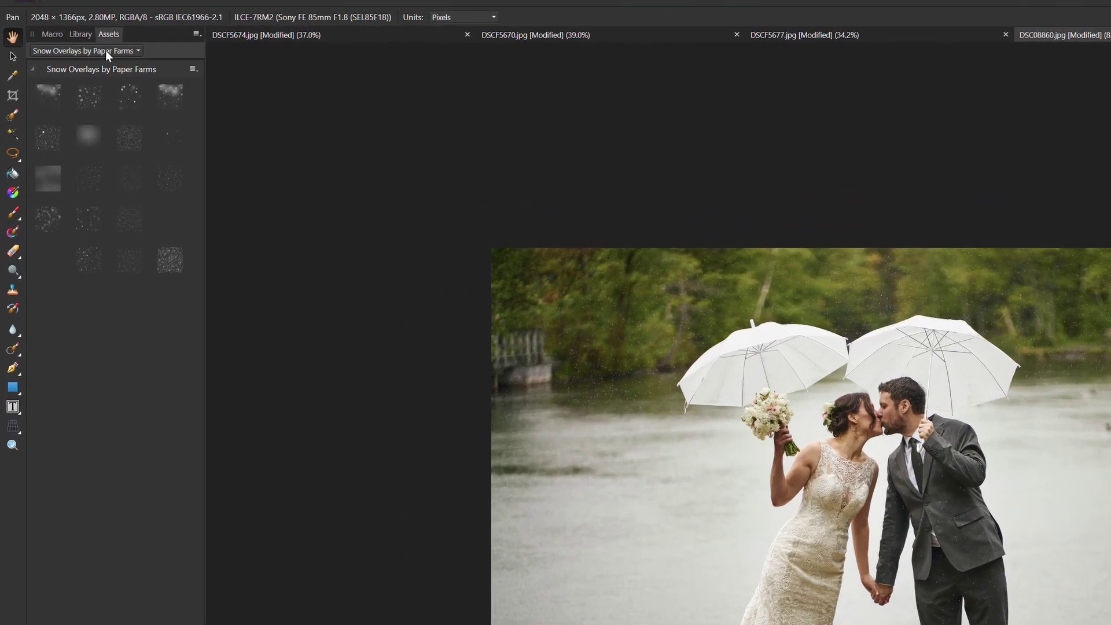
Choose Rain Overlays by Paper Farms and drop a raindrops overlay across the wedding photo, nudged right
left_click(69, 62)
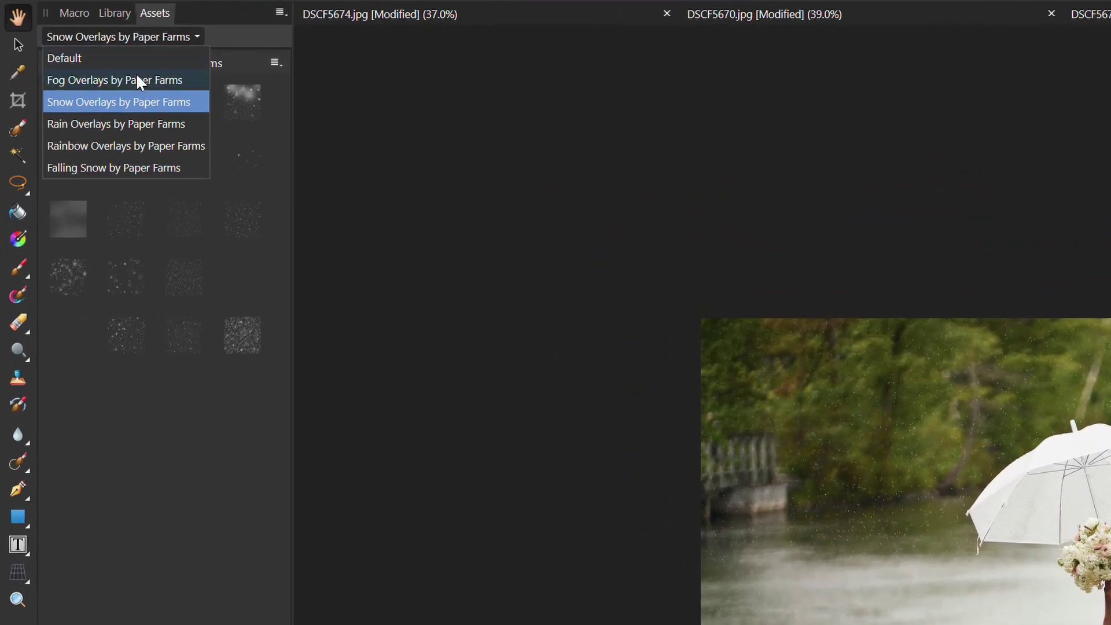
left_click(122, 123)
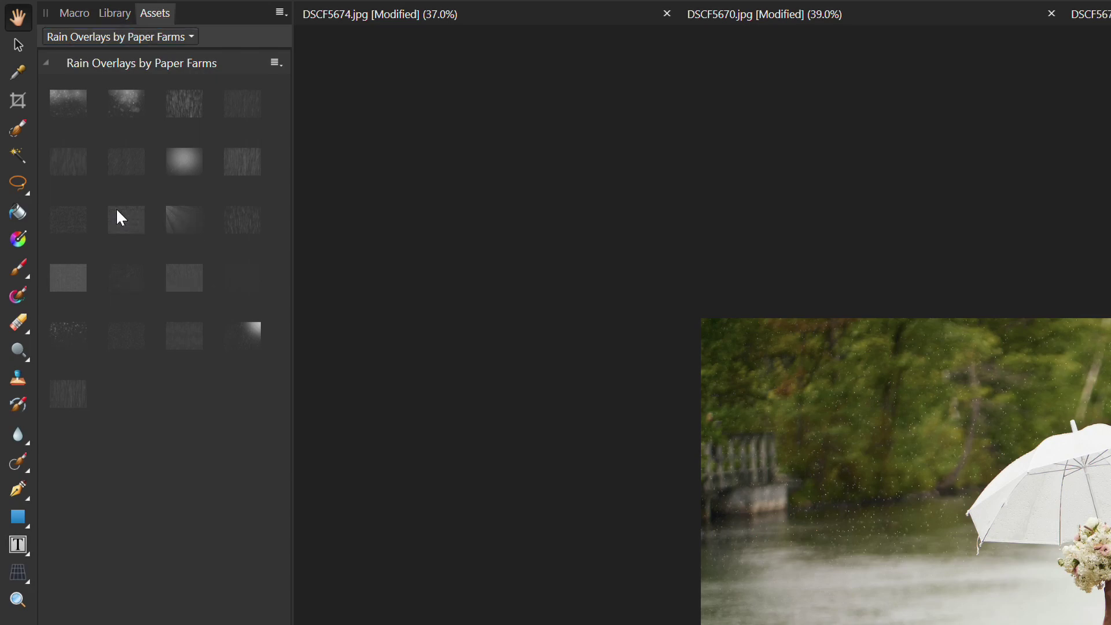
left_click_drag(118, 217, 291, 229)
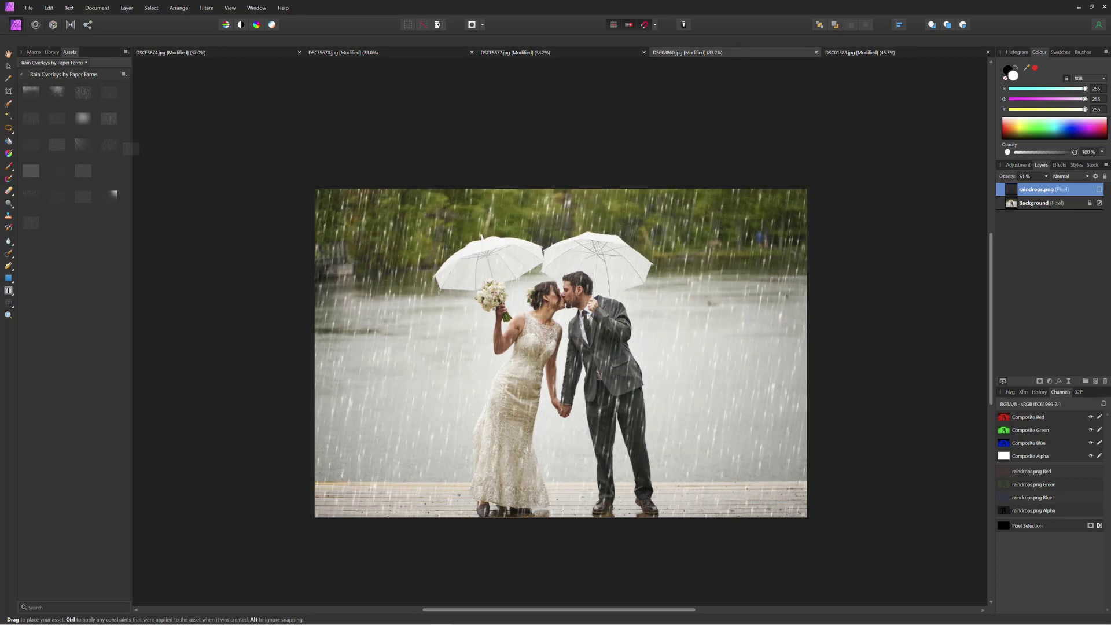
left_click_drag(431, 213, 435, 210)
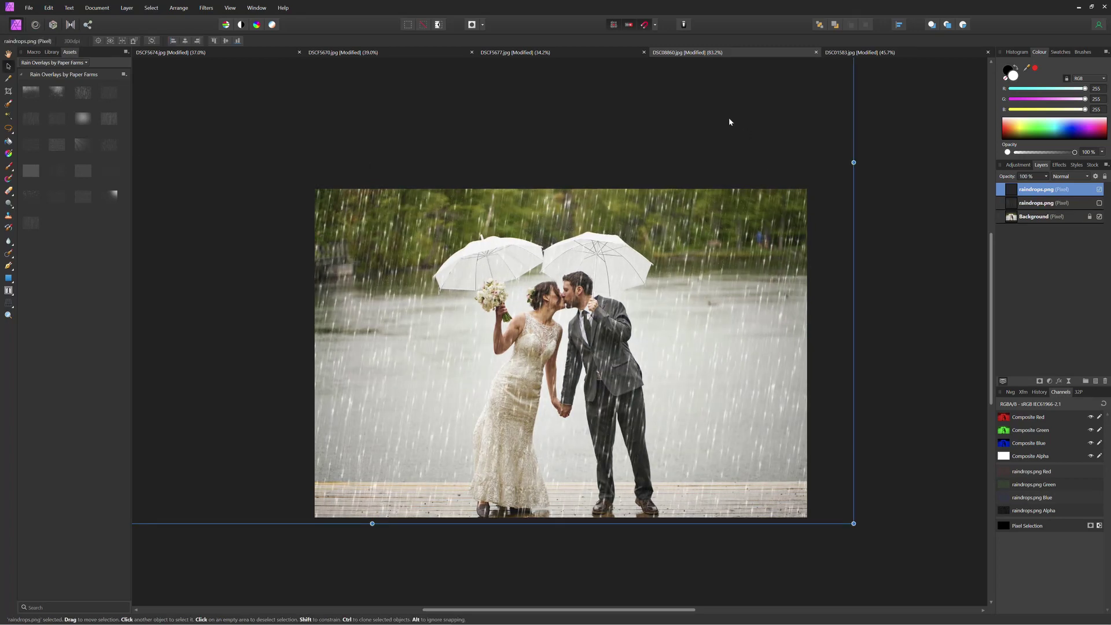
key("shift+Right")
key("shift+Right")
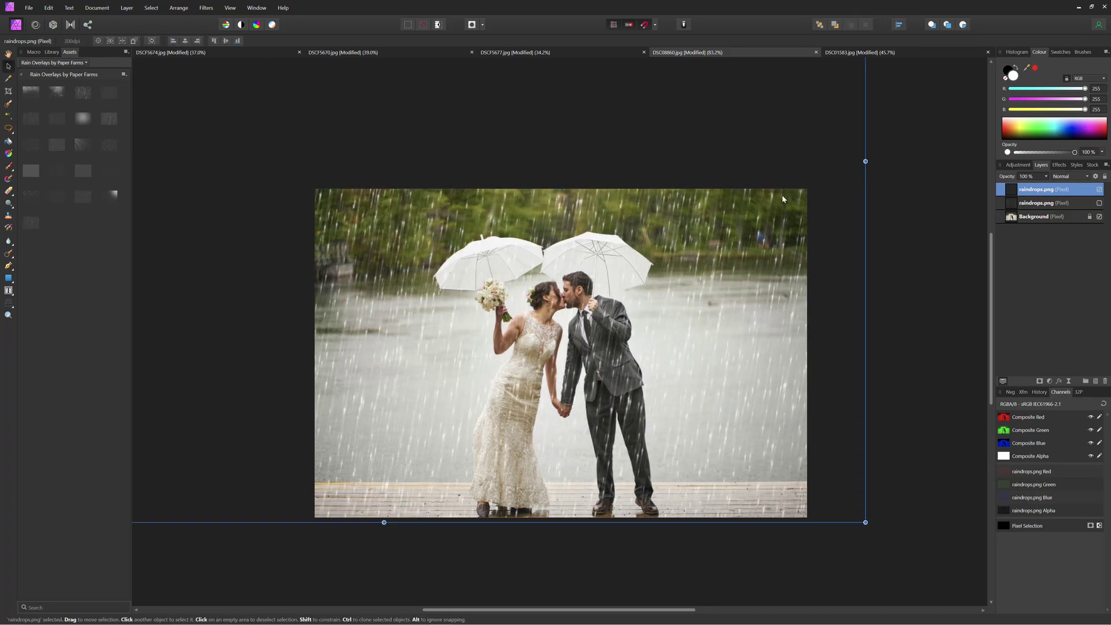
Hide the raindrops overlay and zoom in to compare the wedding photo without it
left_click(933, 285)
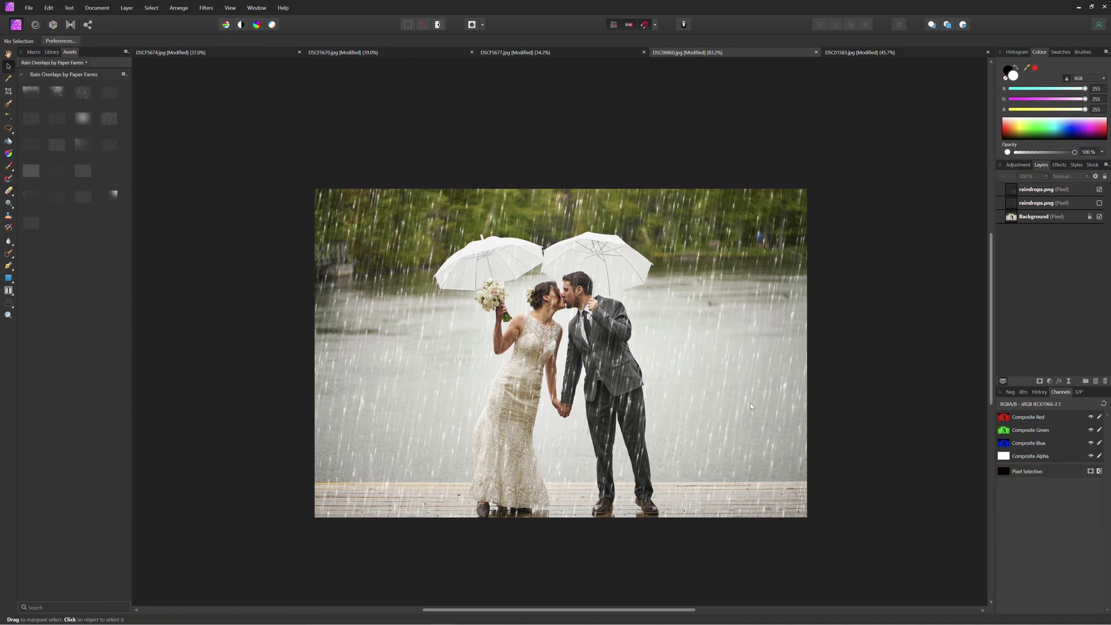
scroll(658, 490, "up", 1)
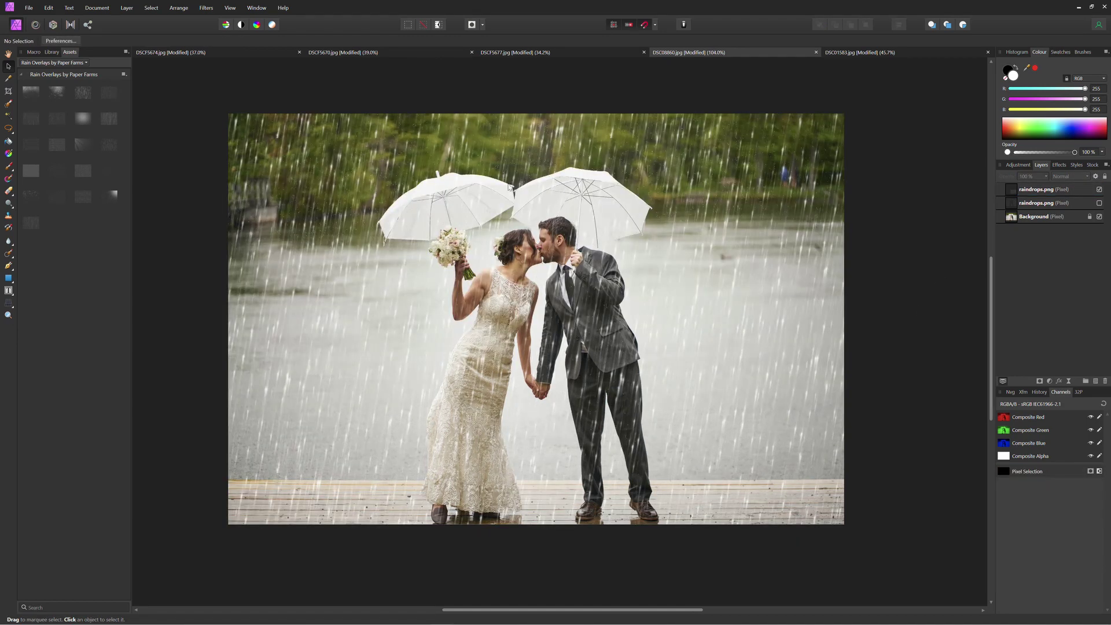
left_click(1099, 190)
scroll(669, 153, "up", 4)
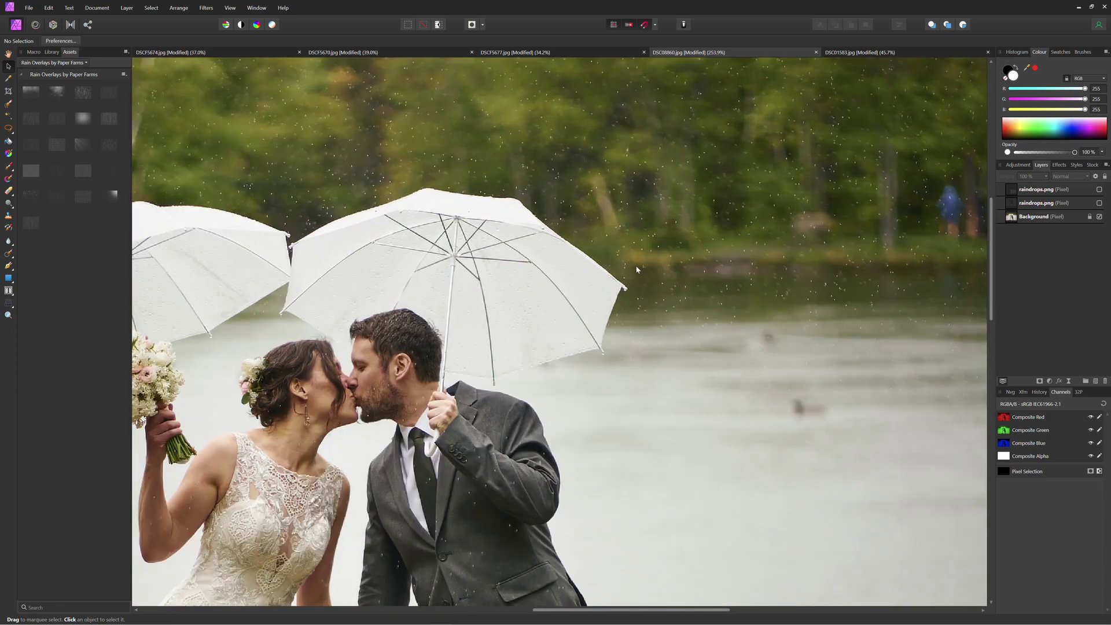
scroll(635, 328, "up", 1)
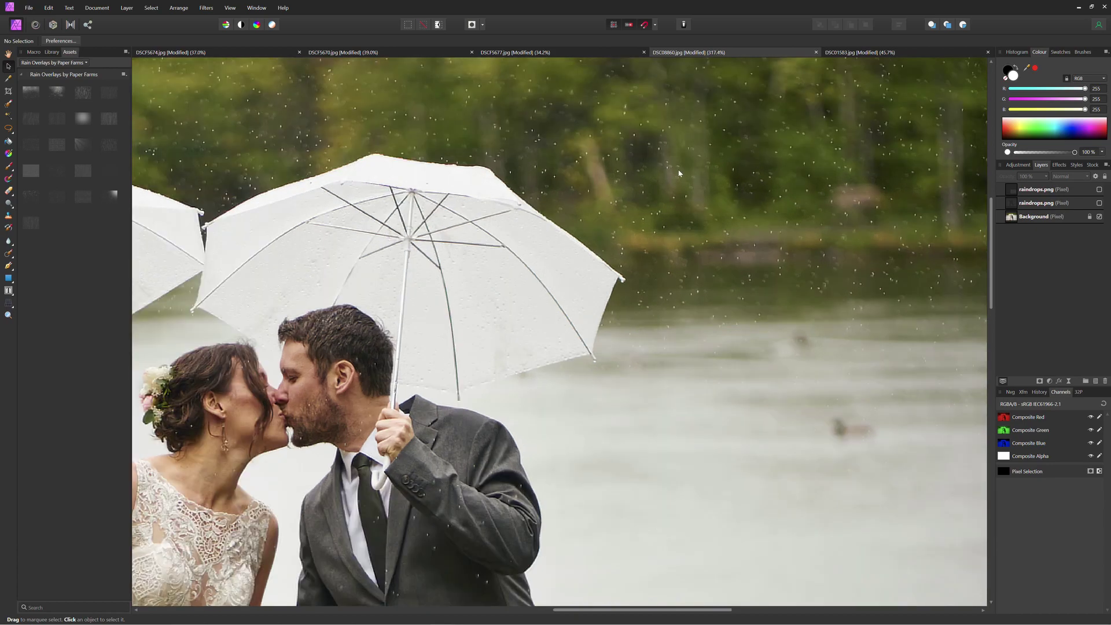
scroll(605, 317, "down", 4)
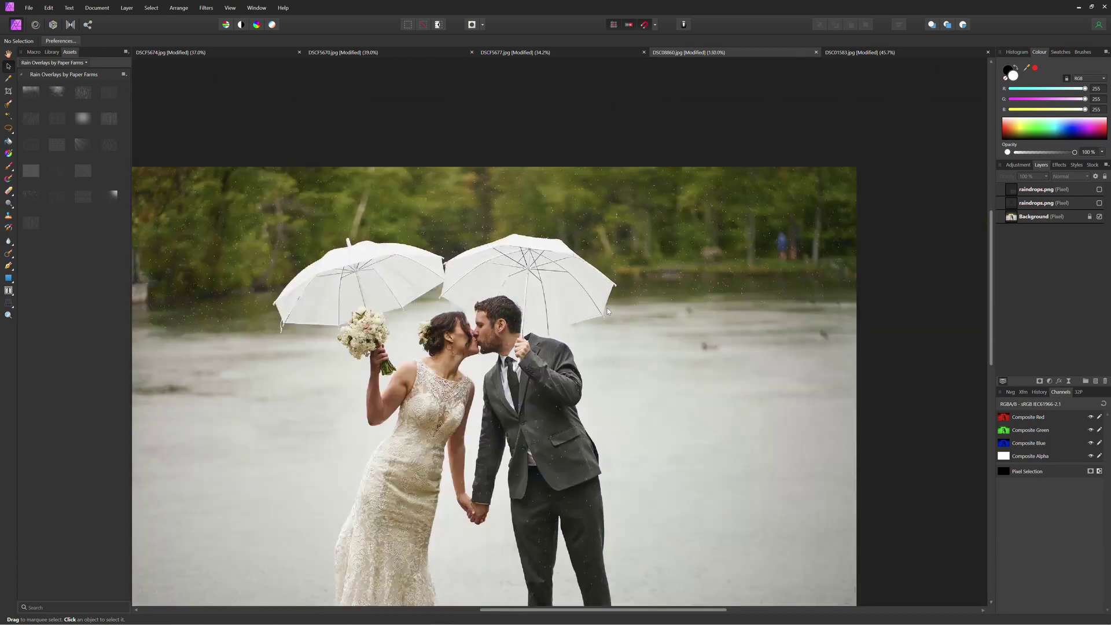
scroll(605, 317, "down", 2)
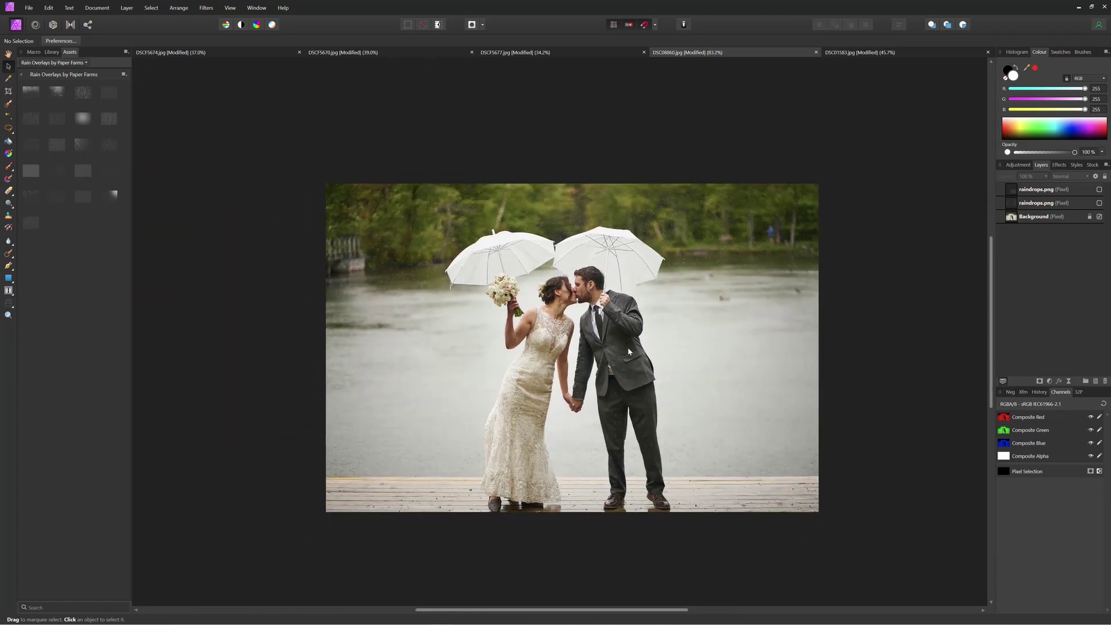
scroll(607, 347, "up", 1)
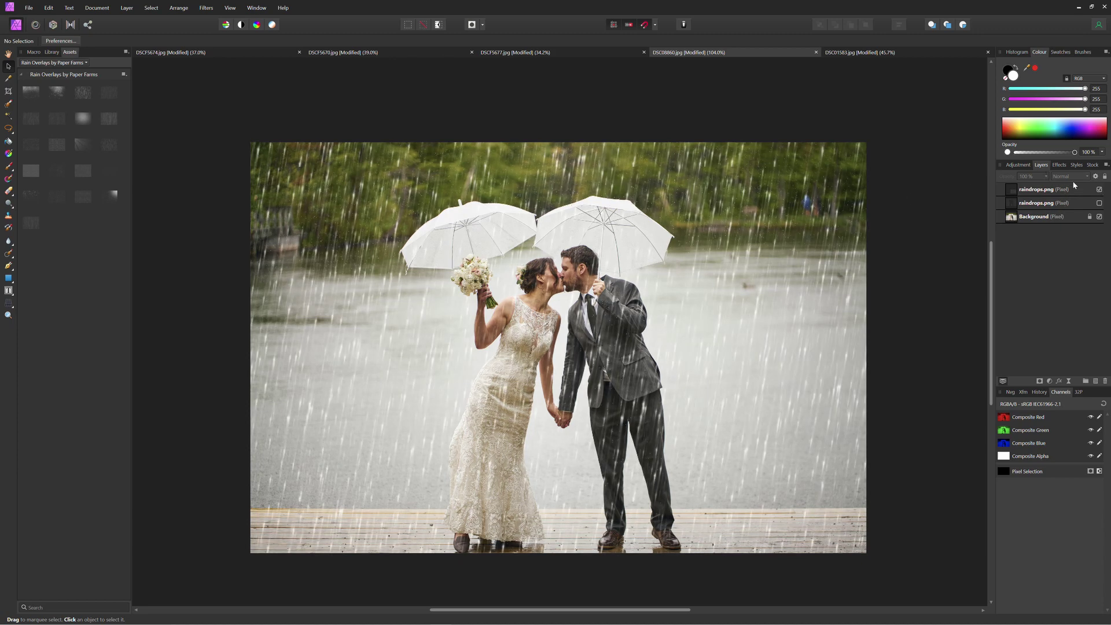
Select the top raindrops layer and drag its opacity down
left_click(1050, 189)
left_click(1046, 176)
left_click_drag(1048, 186, 1035, 189)
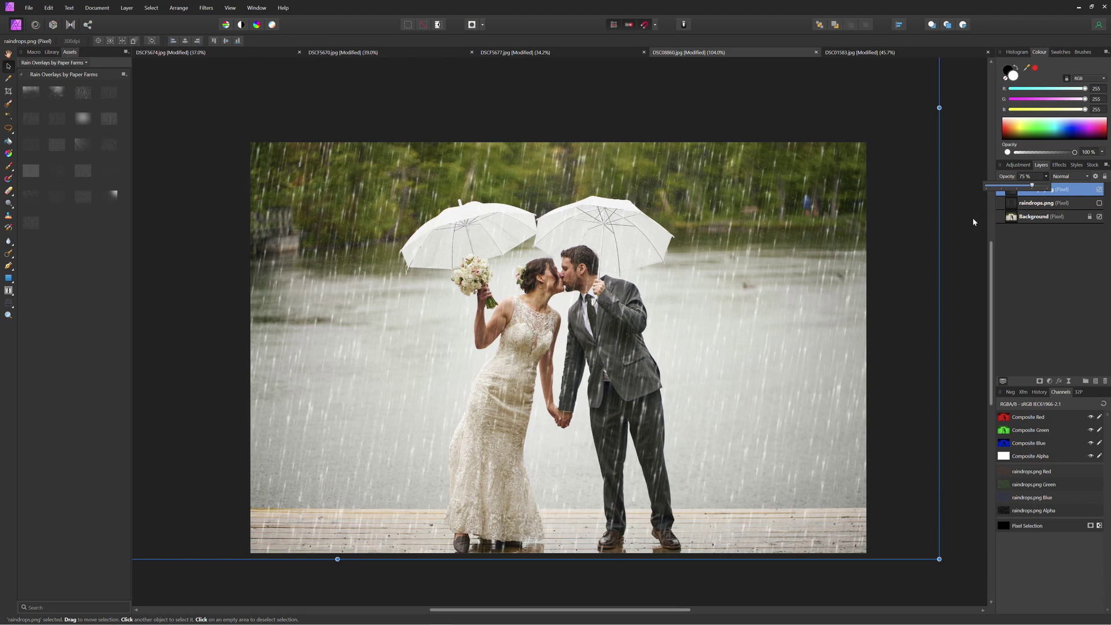
Settle the raindrops layer at 75% opacity, reselect it, and pick the Erase Brush
left_click(969, 237)
left_click(1036, 190)
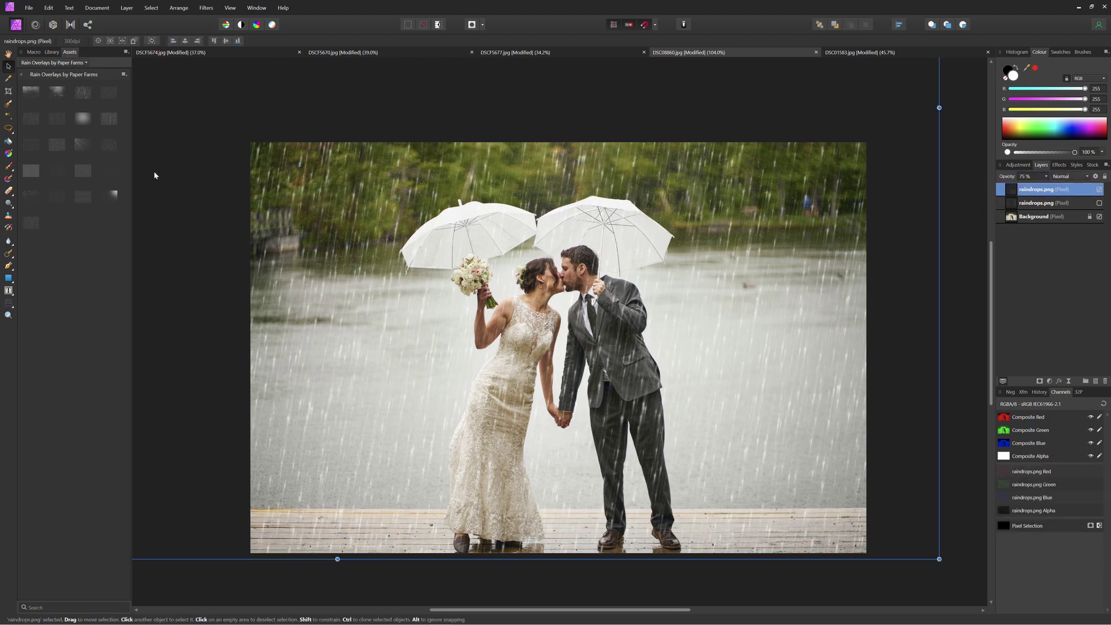
left_click(9, 191)
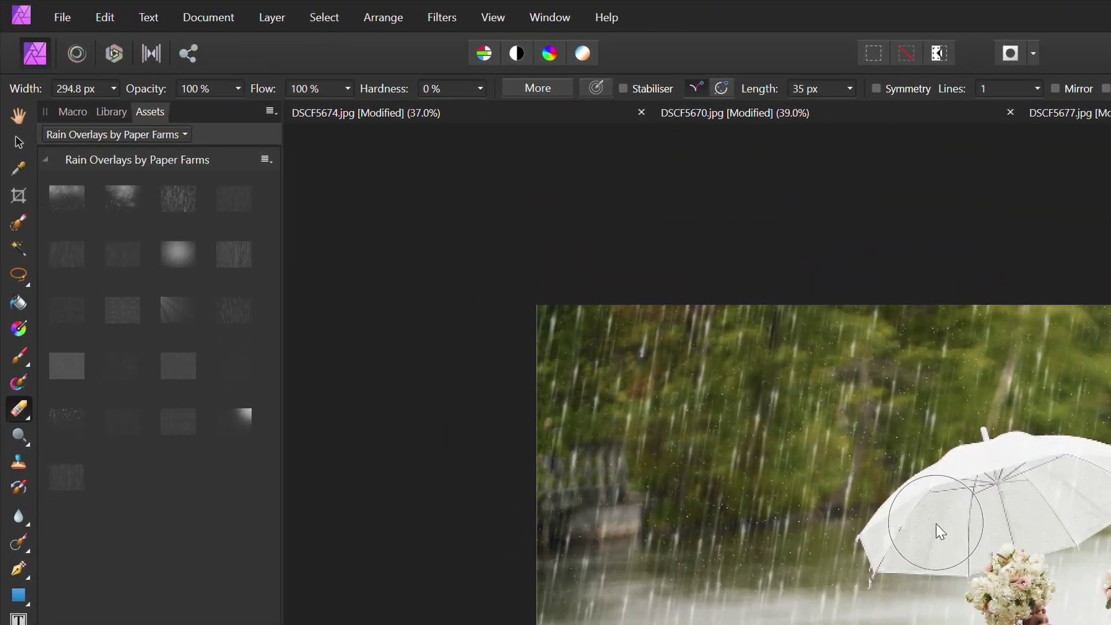
Erase the raindrops over the umbrella and the groom's face and sleeve, shrinking the brush
mouse_move(937, 529)
left_mouse_down()
mouse_move(1017, 476)
mouse_move(1099, 486)
left_mouse_up()
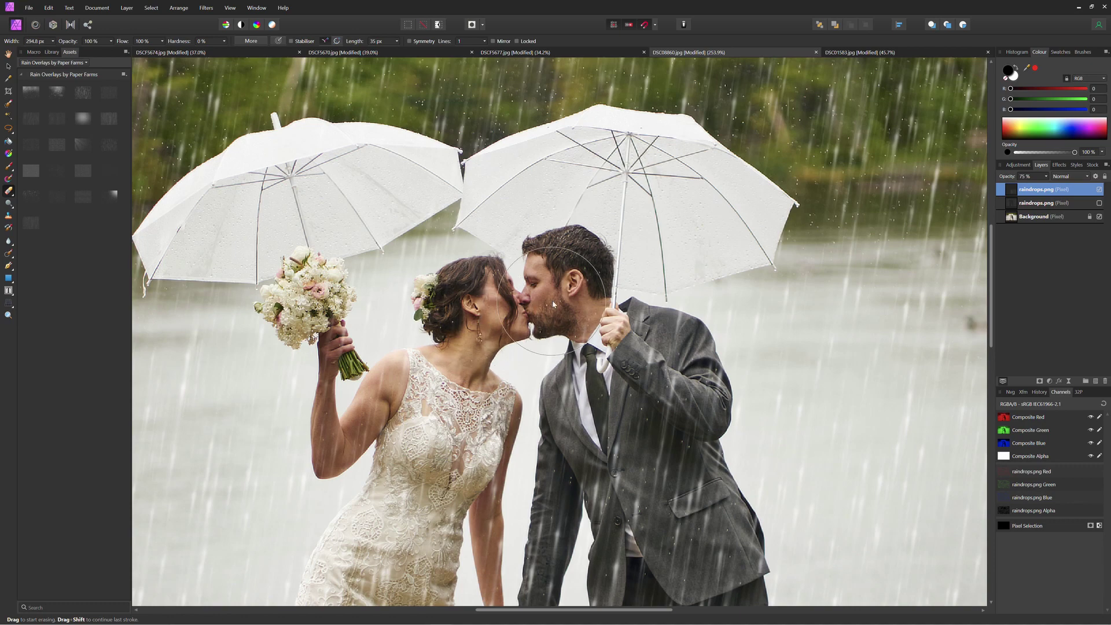
mouse_move(544, 353)
left_mouse_down()
mouse_move(637, 382)
mouse_move(664, 374)
left_mouse_up()
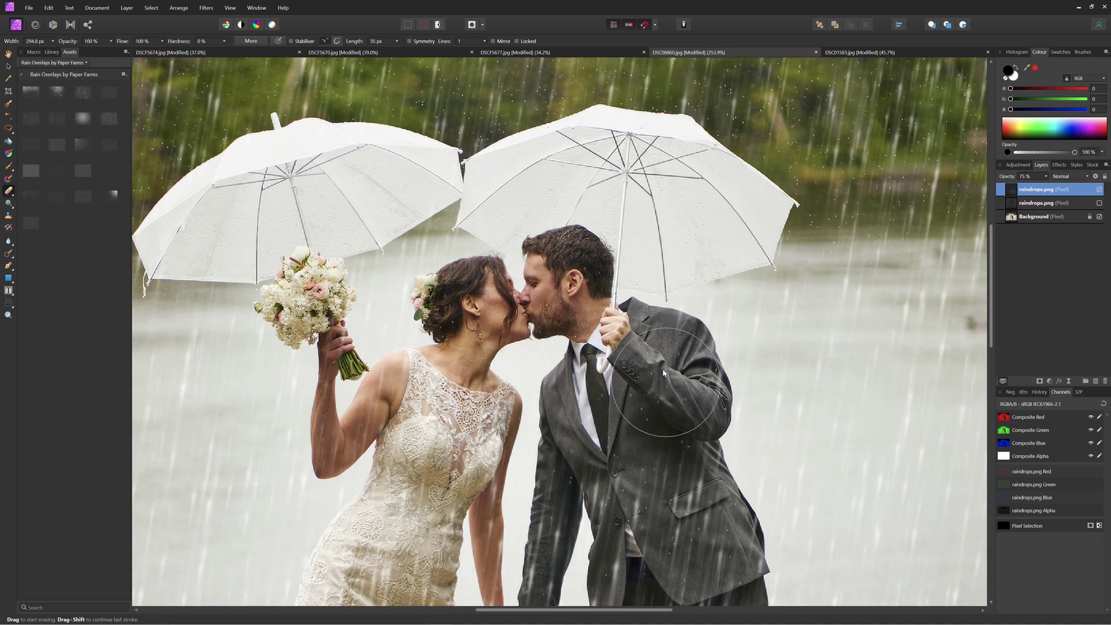
scroll(639, 404, "down", 3)
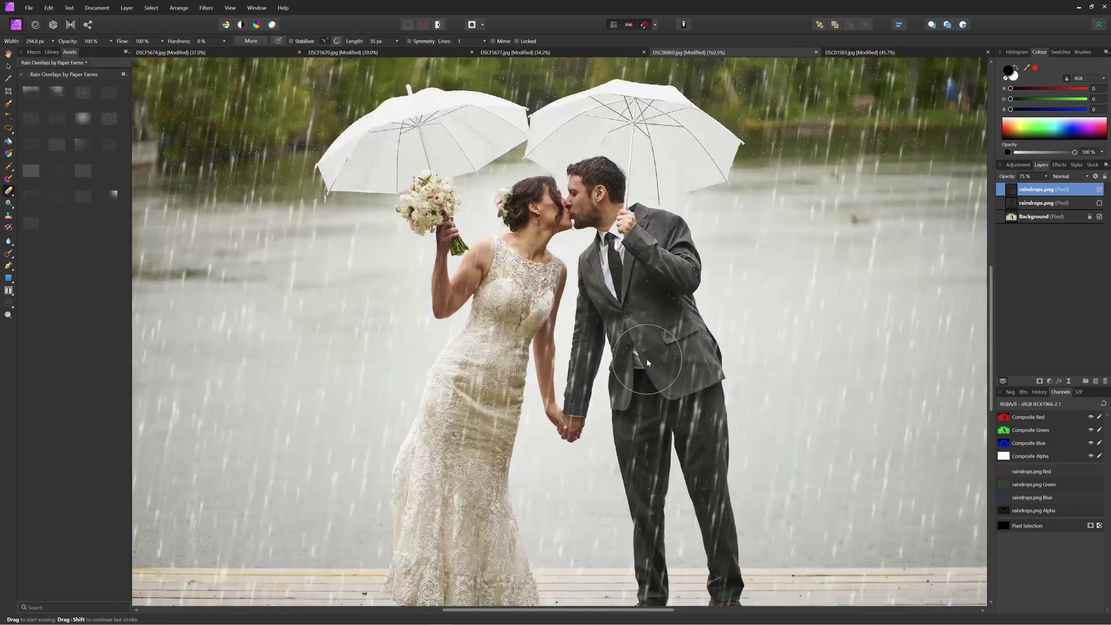
scroll(647, 359, "down", 2)
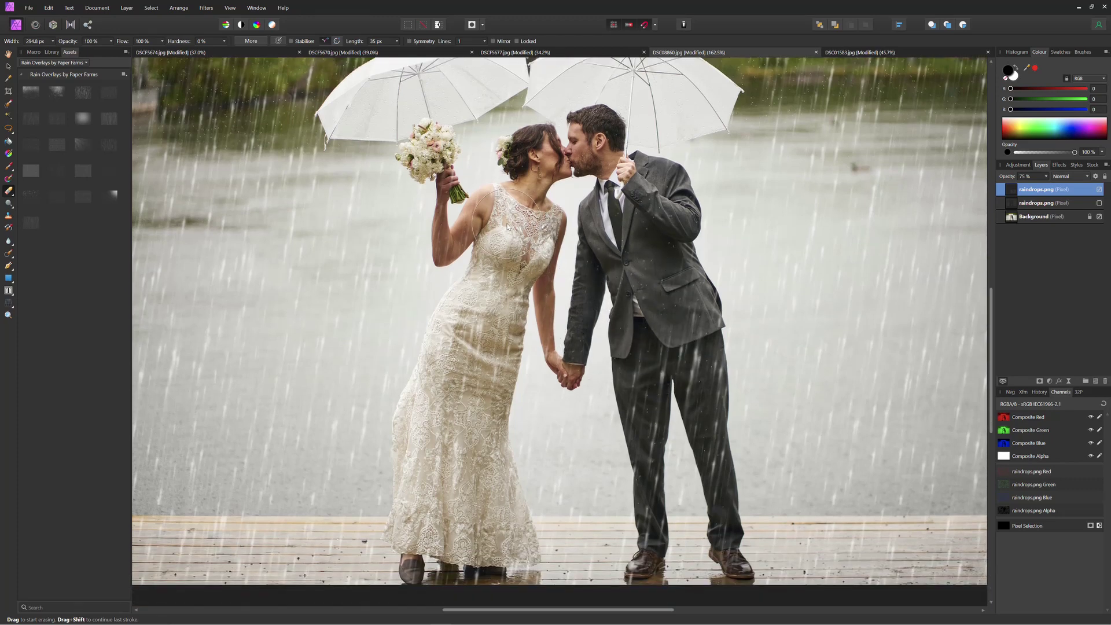
key("bracketleft")
key("bracketleft")
key("bracketleft")
scroll(478, 348, "down", 2)
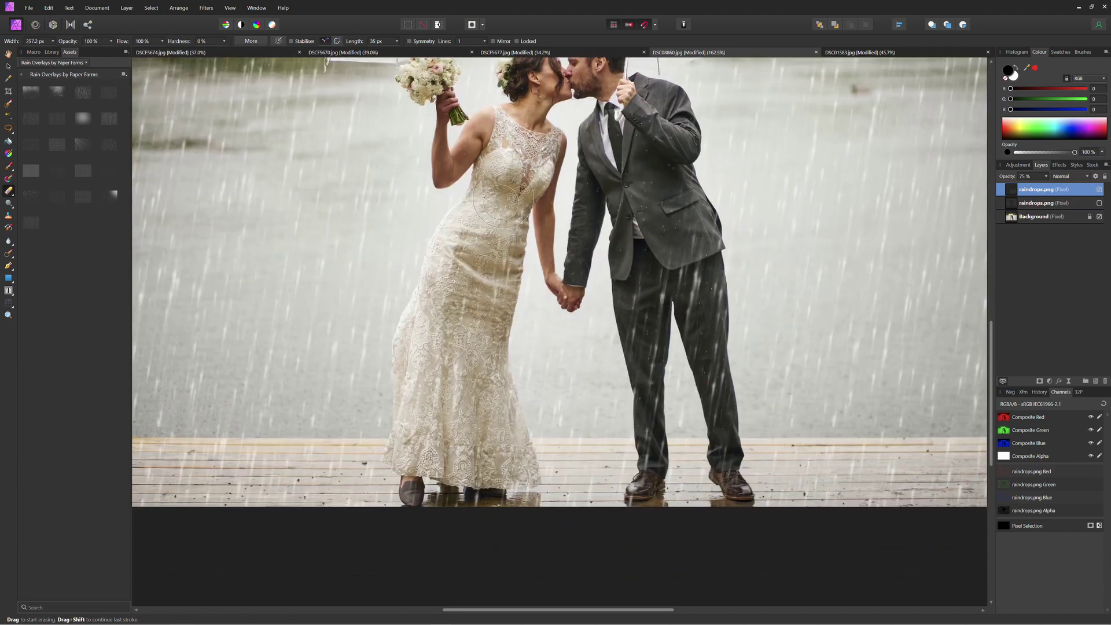
Erase rain streaks down the bride's dress and both of the groom's trouser legs
mouse_move(502, 199)
left_mouse_down()
mouse_move(457, 296)
mouse_move(482, 241)
mouse_move(471, 236)
mouse_move(417, 375)
mouse_move(432, 346)
mouse_move(417, 488)
mouse_move(468, 453)
left_mouse_up()
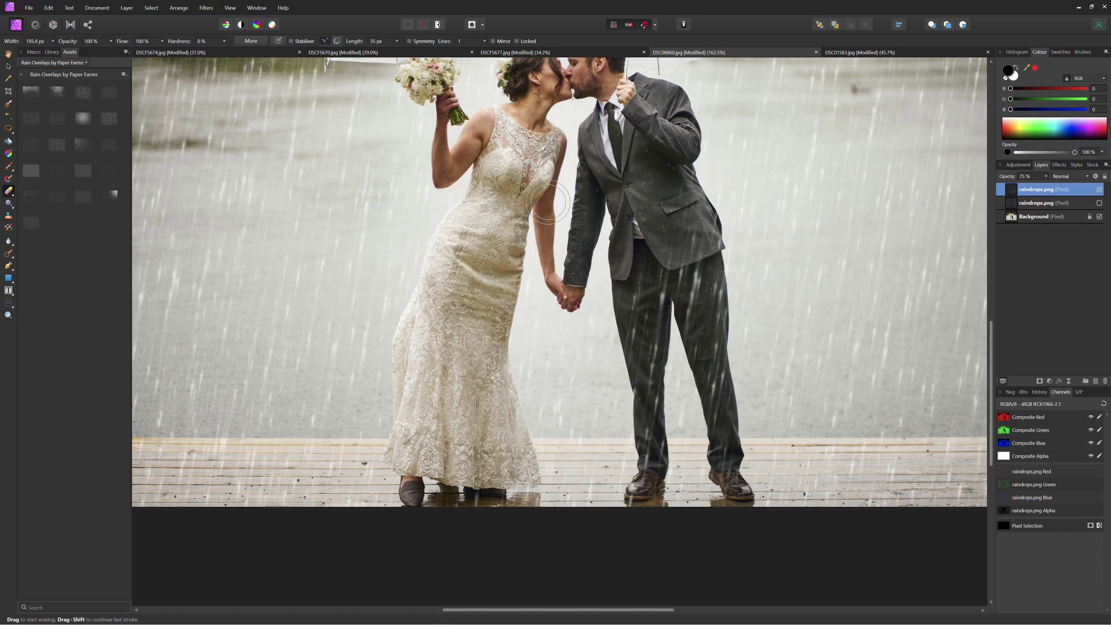
key("bracketleft")
key("bracketleft")
key("bracketleft")
key("bracketleft")
key("bracketright")
key("bracketright")
key("bracketright")
key("bracketright")
key("bracketright")
key("bracketright")
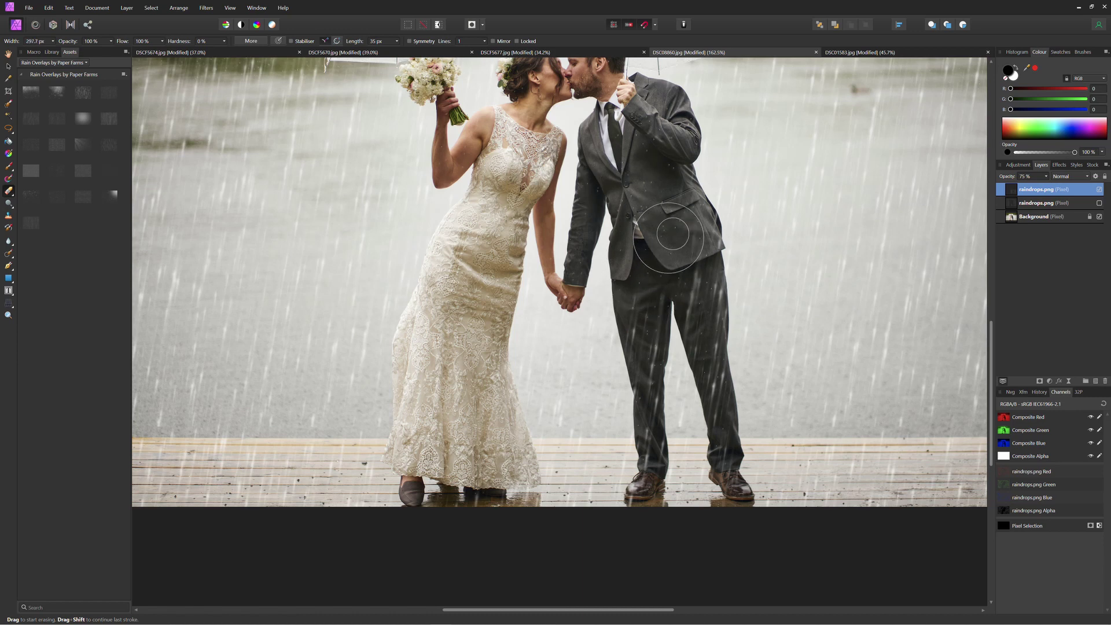
key("bracketleft")
key("bracketleft")
key("bracketleft")
mouse_move(686, 301)
left_mouse_down()
mouse_move(709, 341)
mouse_move(703, 294)
mouse_move(732, 472)
left_mouse_up()
mouse_move(640, 279)
left_mouse_down()
mouse_move(649, 469)
mouse_move(648, 437)
left_mouse_up()
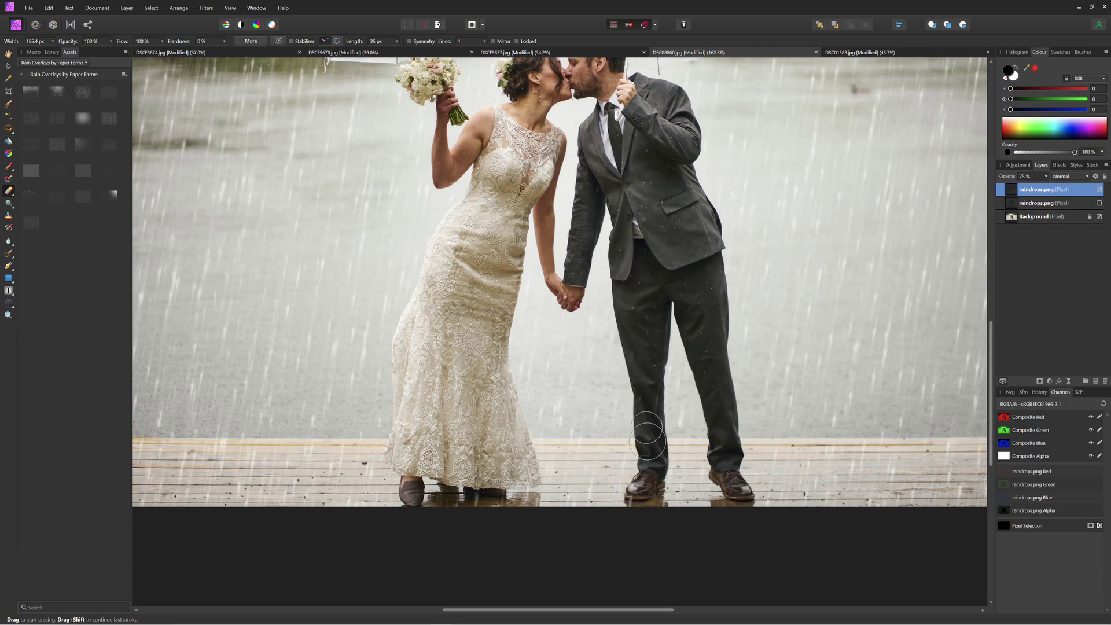
scroll(644, 201, "down", 4)
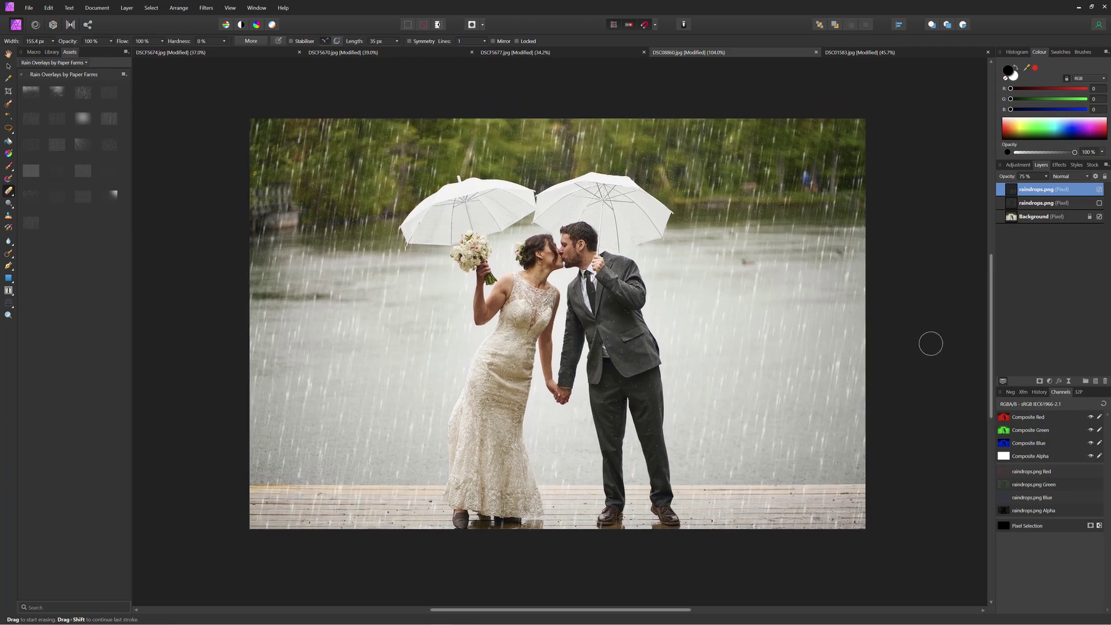
scroll(929, 339, "up", 2)
left_click_drag(929, 338, 1017, 347)
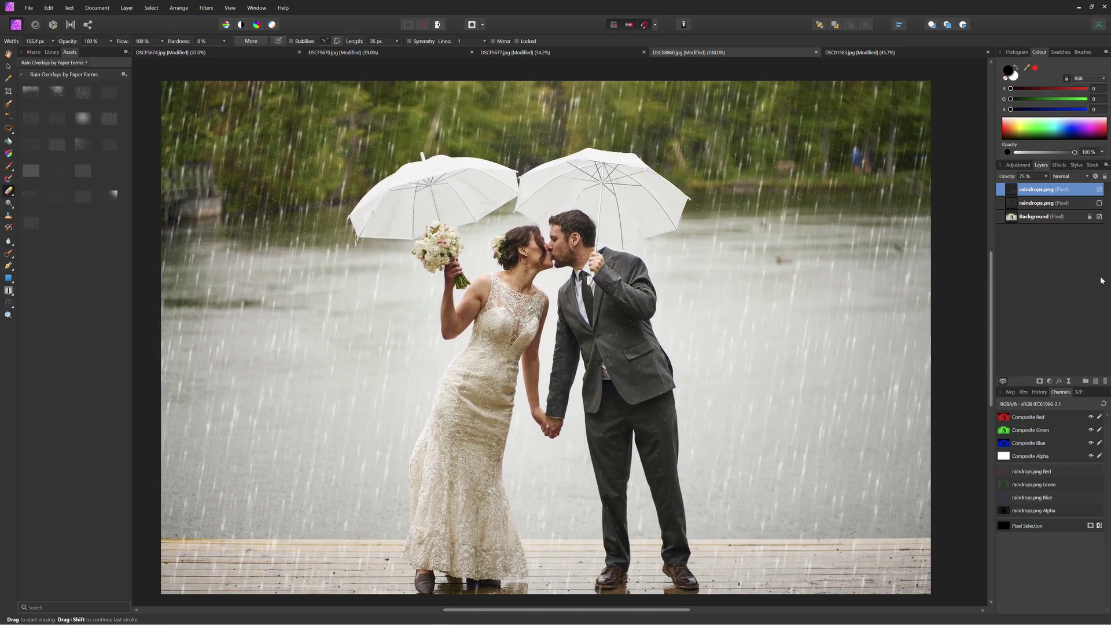
left_click(1100, 191)
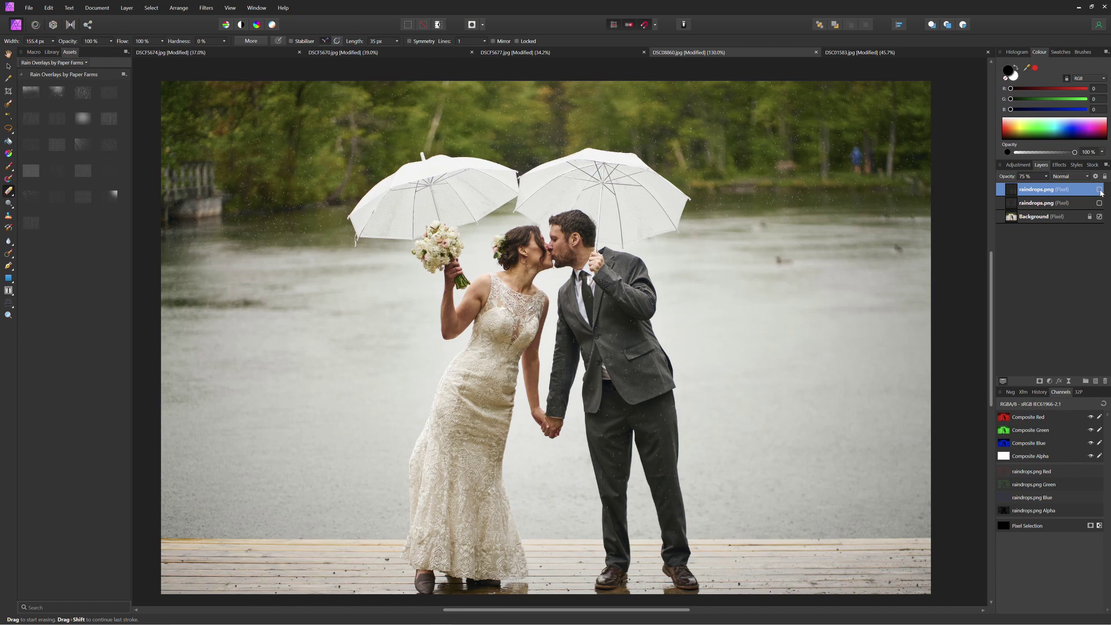
left_click(1099, 191)
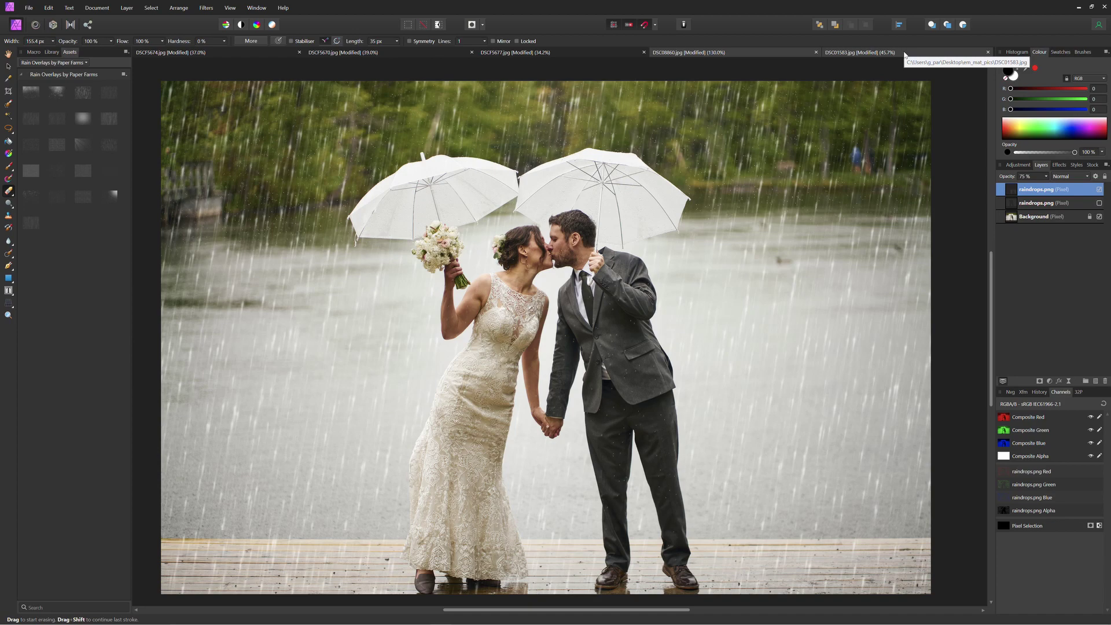
left_click(906, 55)
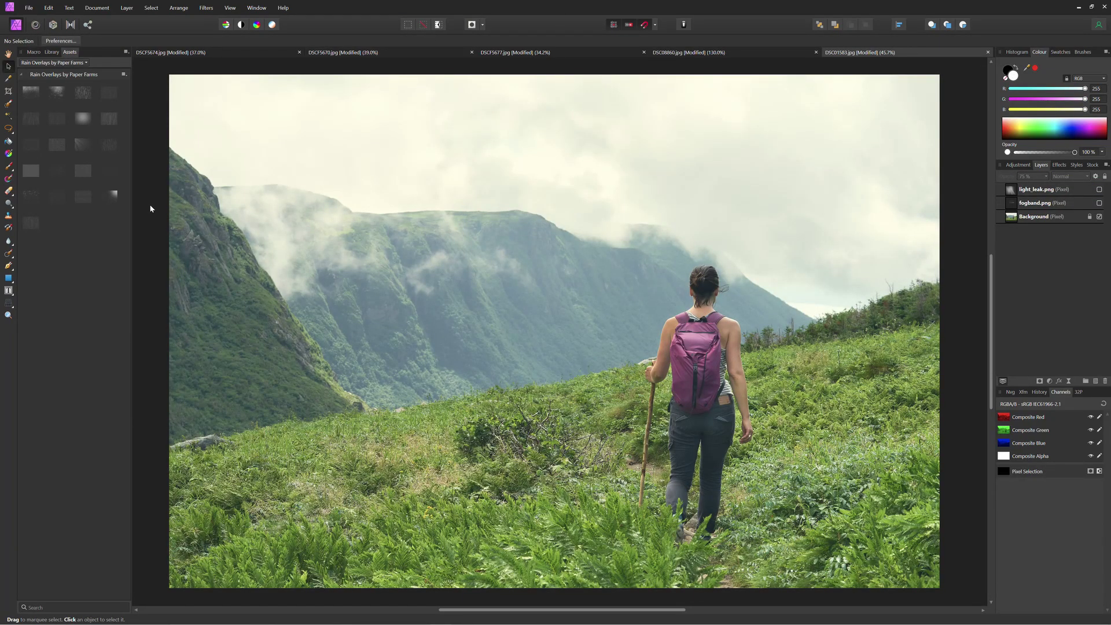
Pick Fog Overlays by Paper Farms from the Assets category dropdown
left_click(77, 63)
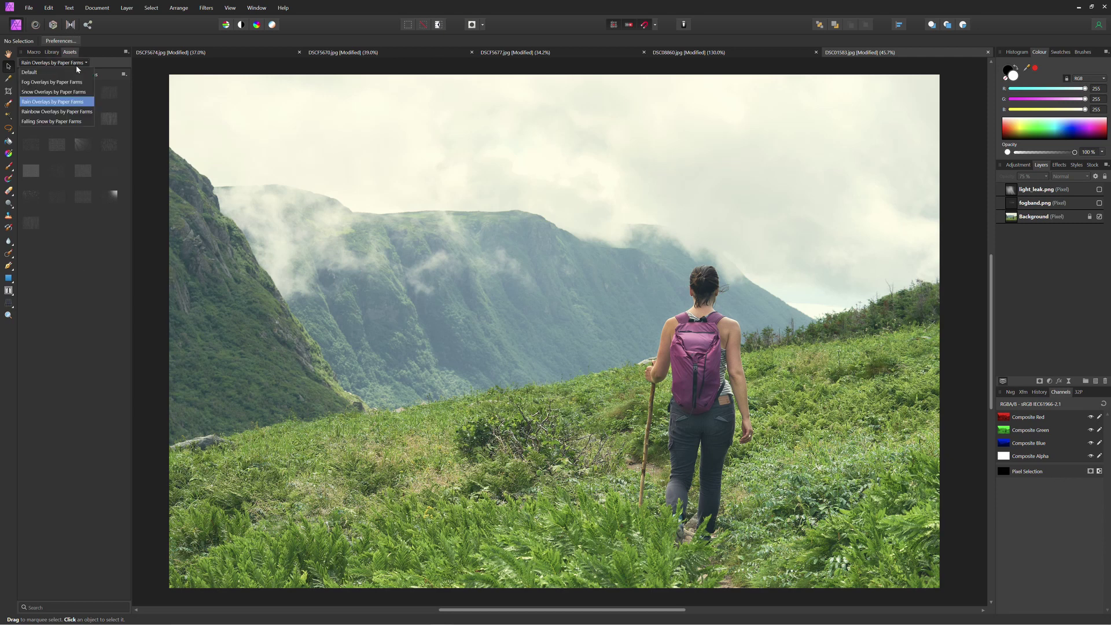
left_click(48, 83)
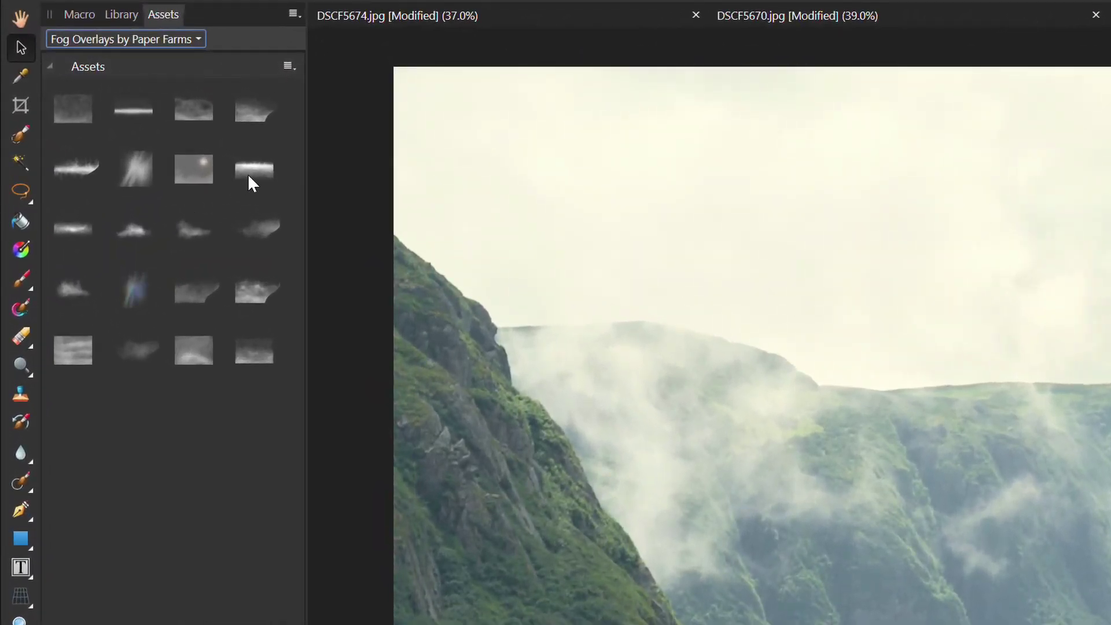
Drop the fogband asset onto the hiker photo and stretch it across the bottom
left_click(136, 108)
left_click_drag(127, 107, 310, 229)
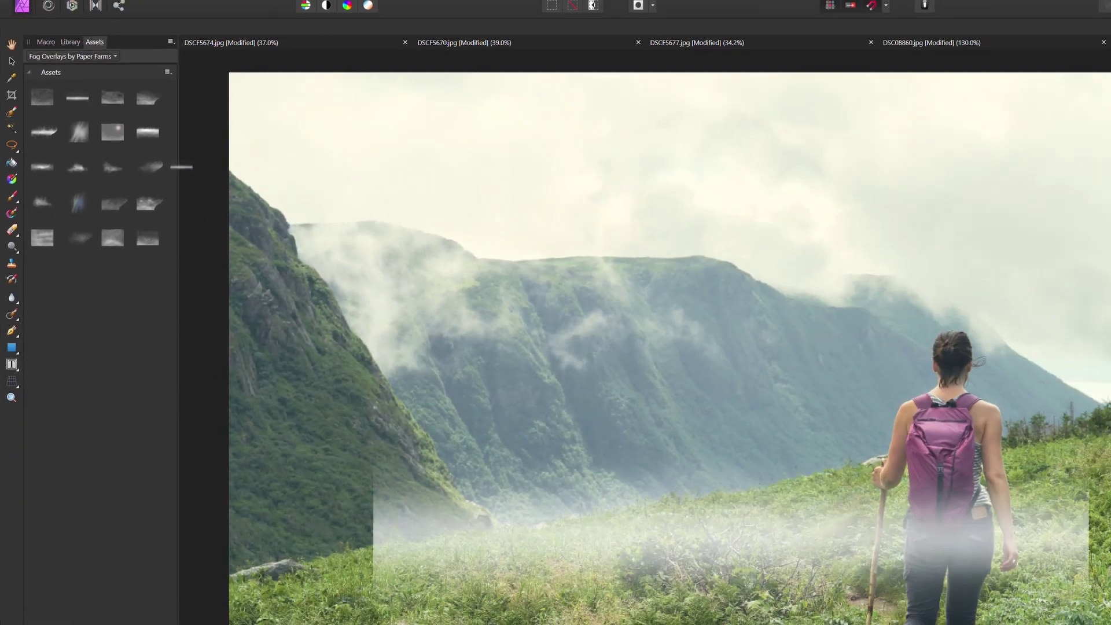
left_click_drag(728, 486, 759, 482)
scroll(561, 377, "down", 2)
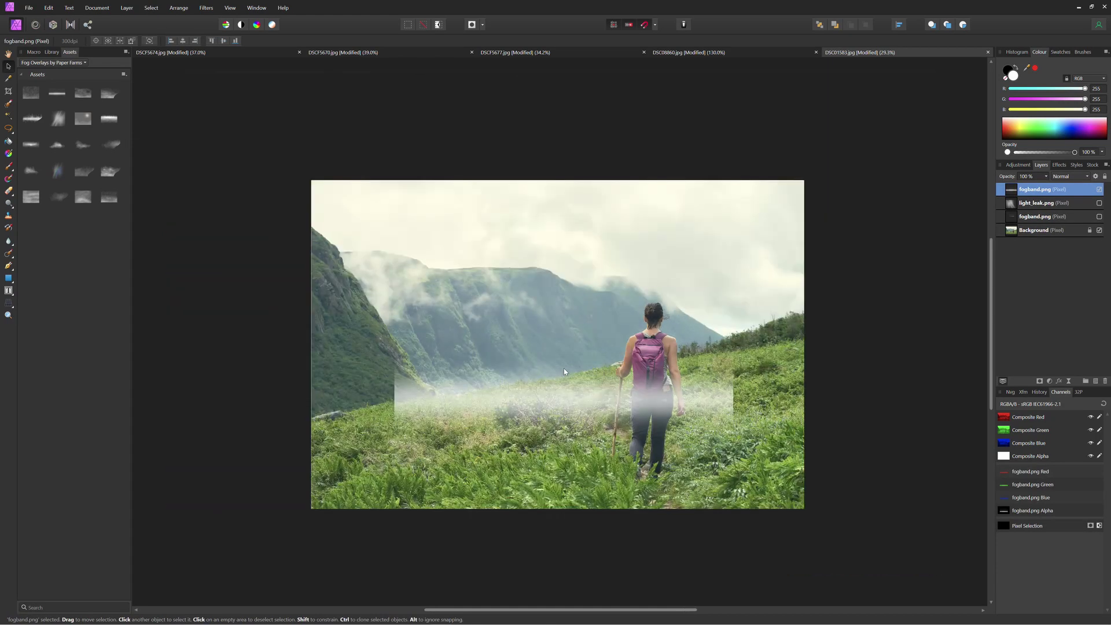
left_click_drag(548, 381, 464, 366)
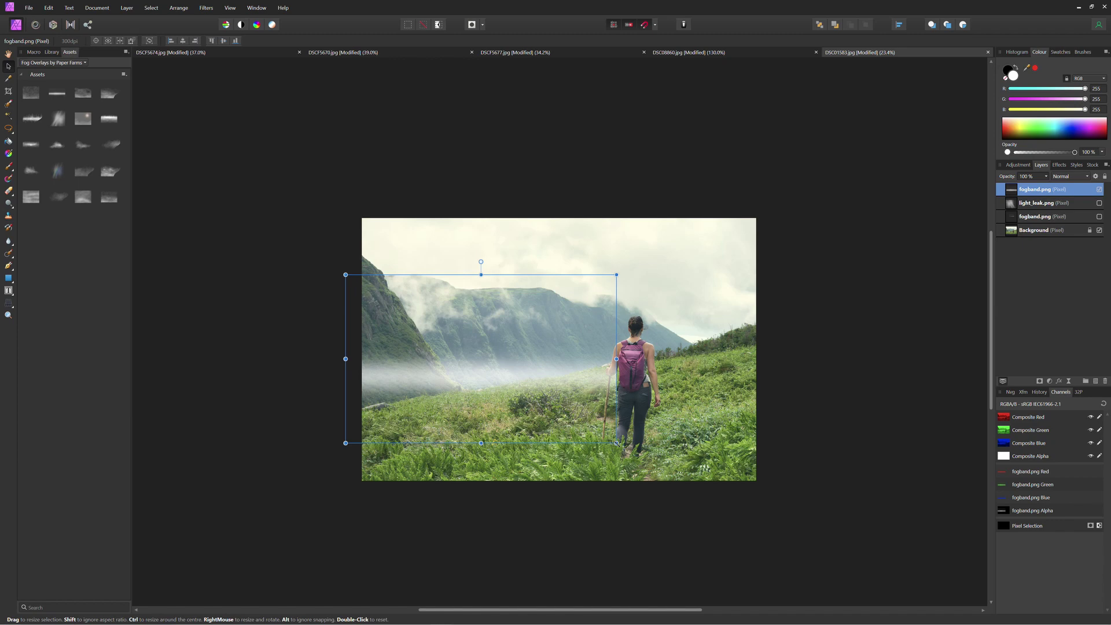
left_click_drag(617, 443, 864, 560)
left_click_drag(810, 508, 807, 489)
Enlarge the fog band further, tilt it about 2.9°, shift it down-right, and deselect
left_click_drag(861, 231, 932, 192)
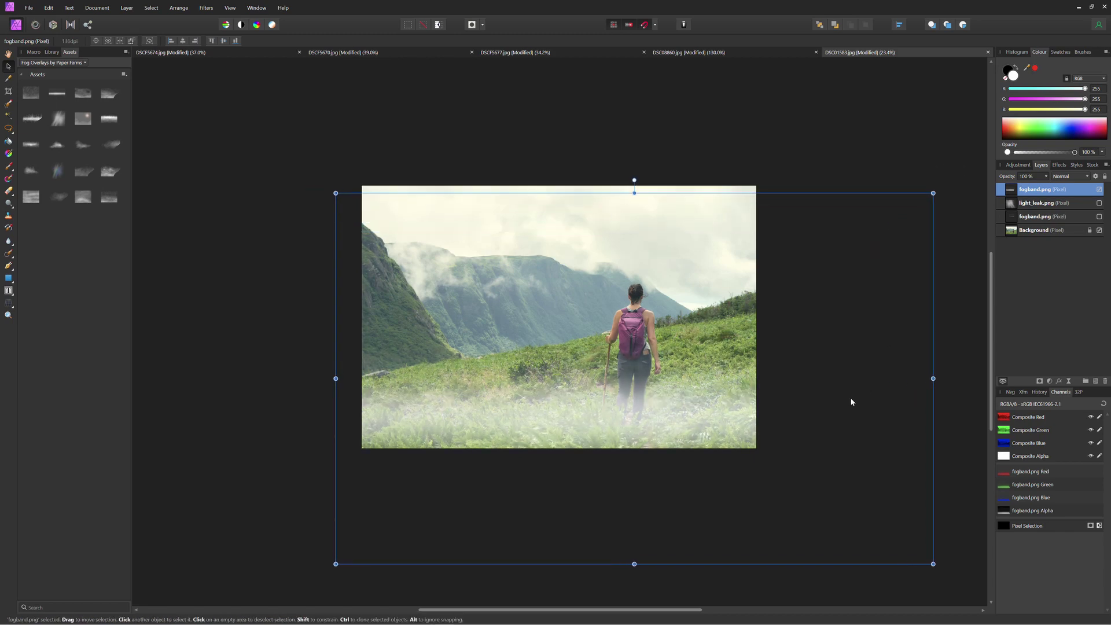
left_click_drag(841, 441, 841, 447)
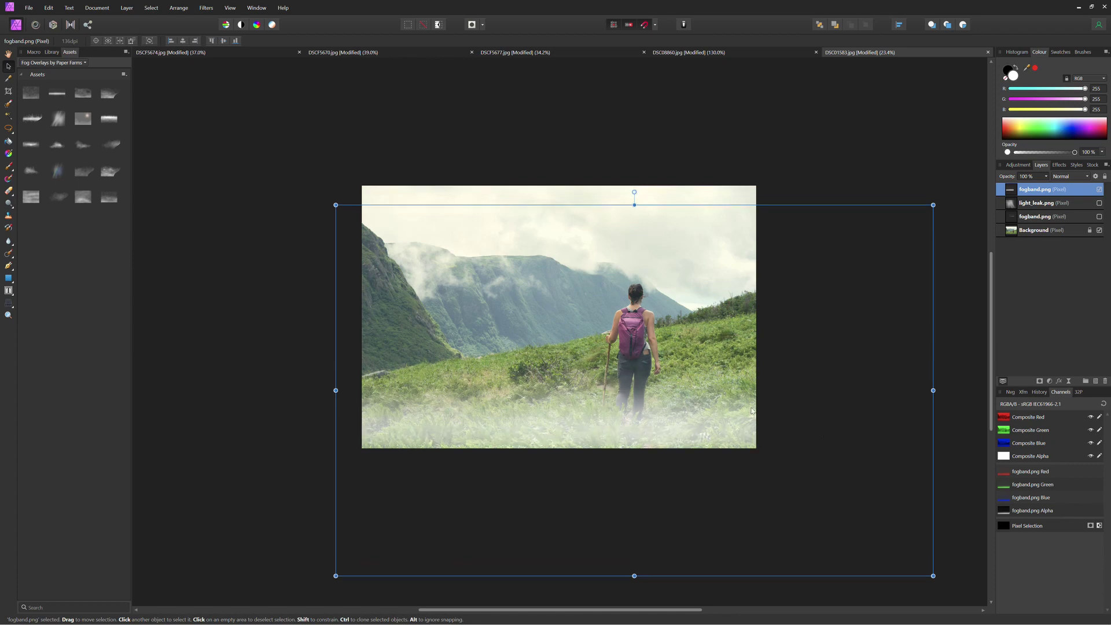
scroll(576, 342, "up", 2)
scroll(740, 351, "down", 2)
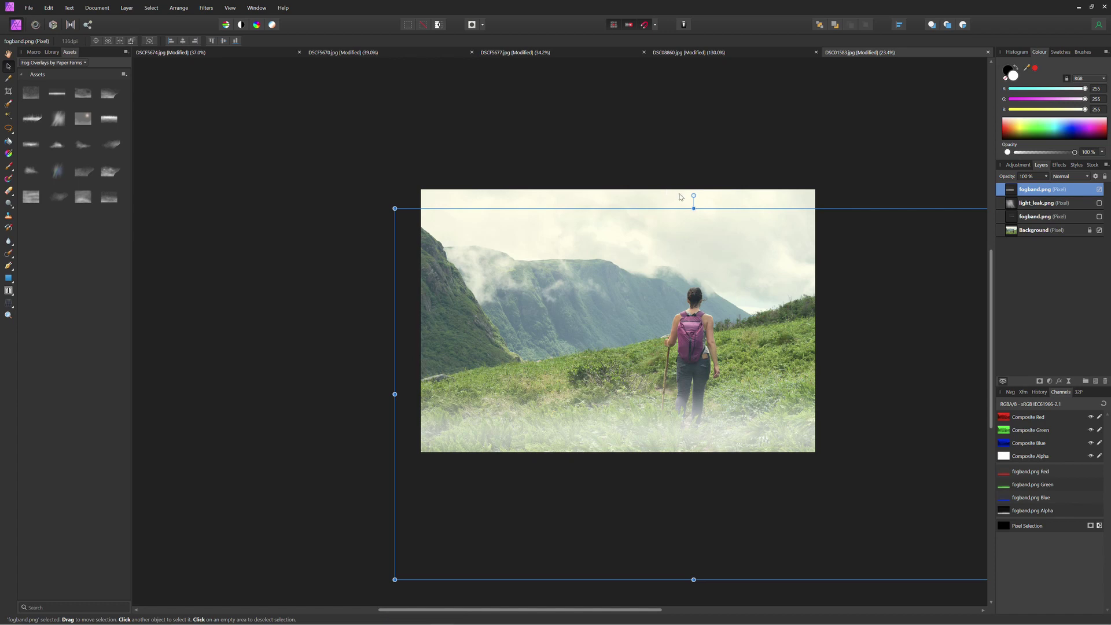
left_click_drag(694, 195, 669, 185)
left_click_drag(822, 489, 834, 510)
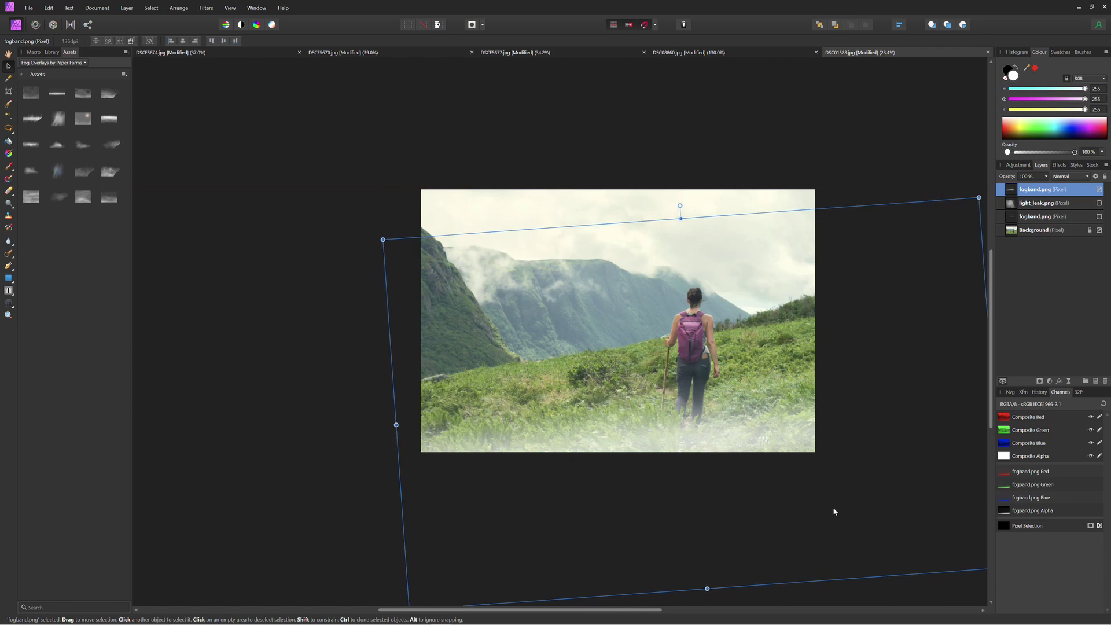
left_click(317, 316)
scroll(708, 355, "up", 3)
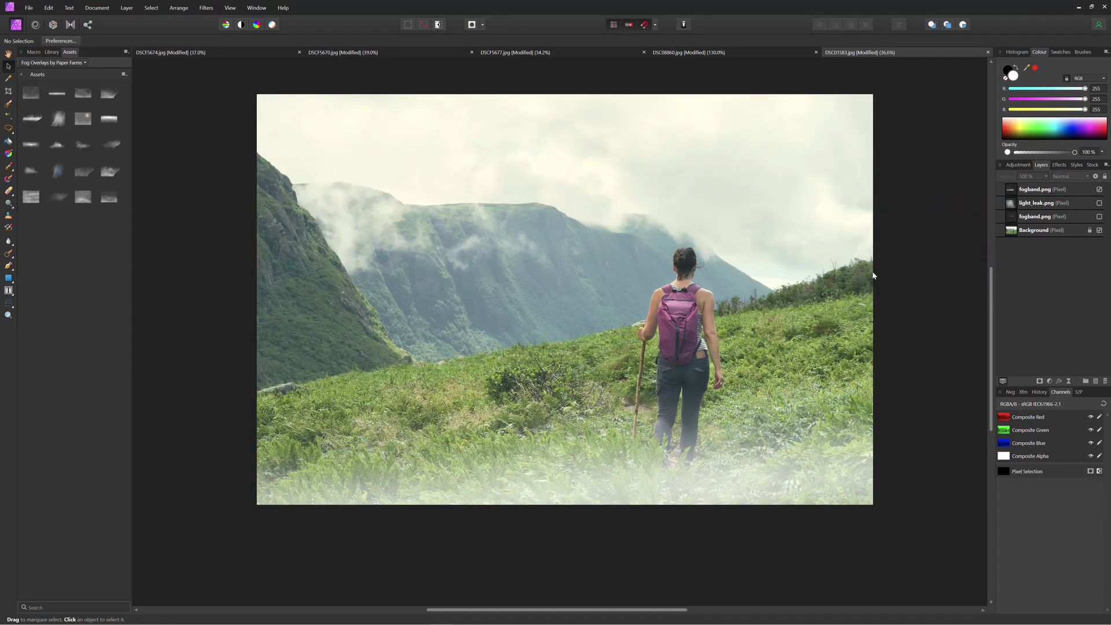
Add the light_leak asset, enlarge it from the top-right handle, and move it about 130 px right
scroll(902, 291, "up", 1)
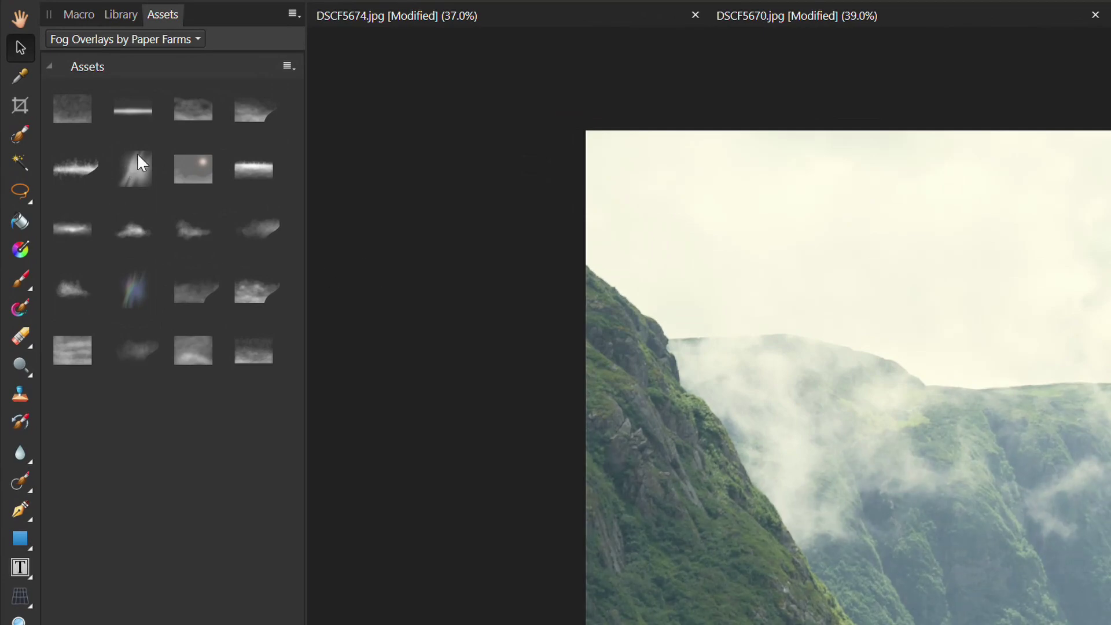
left_click_drag(137, 169, 285, 239)
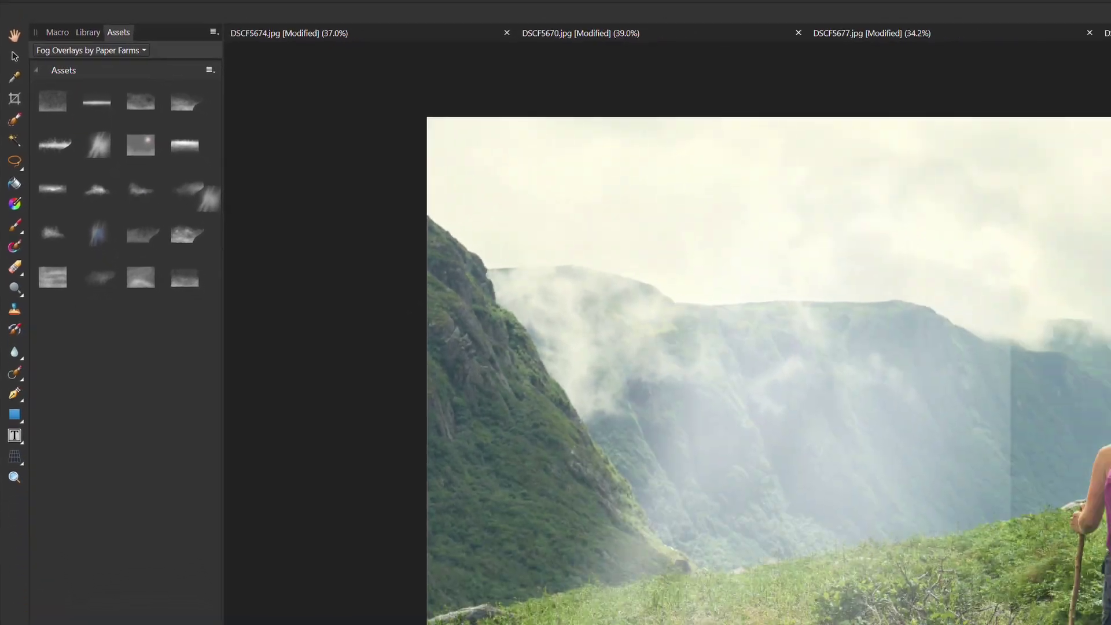
left_click_drag(752, 452, 767, 458)
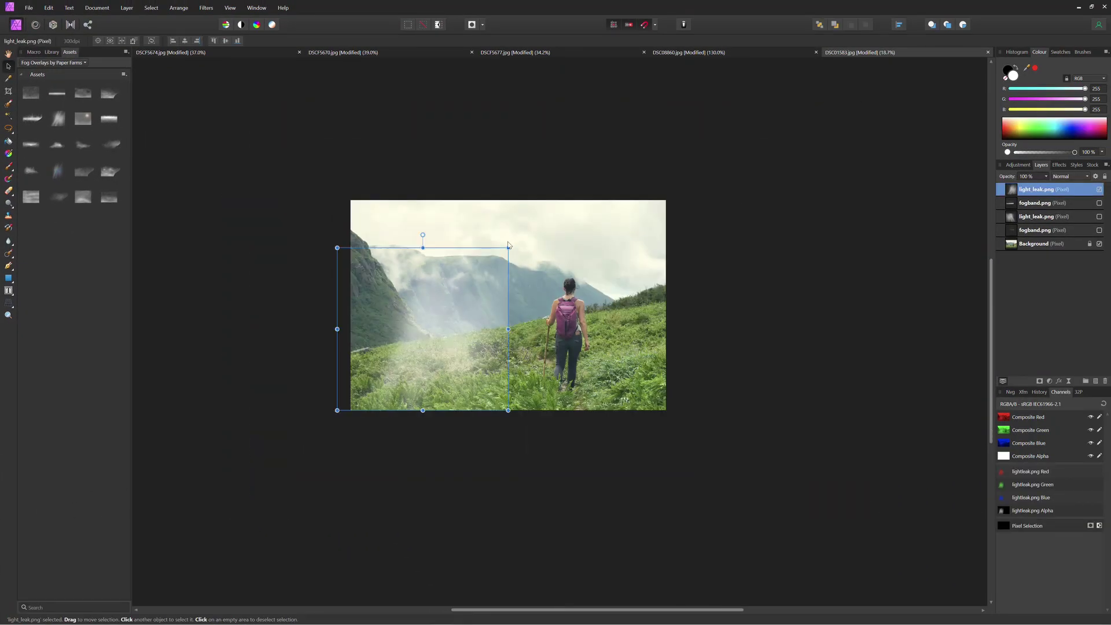
left_click_drag(508, 248, 624, 154)
scroll(678, 335, "up", 3)
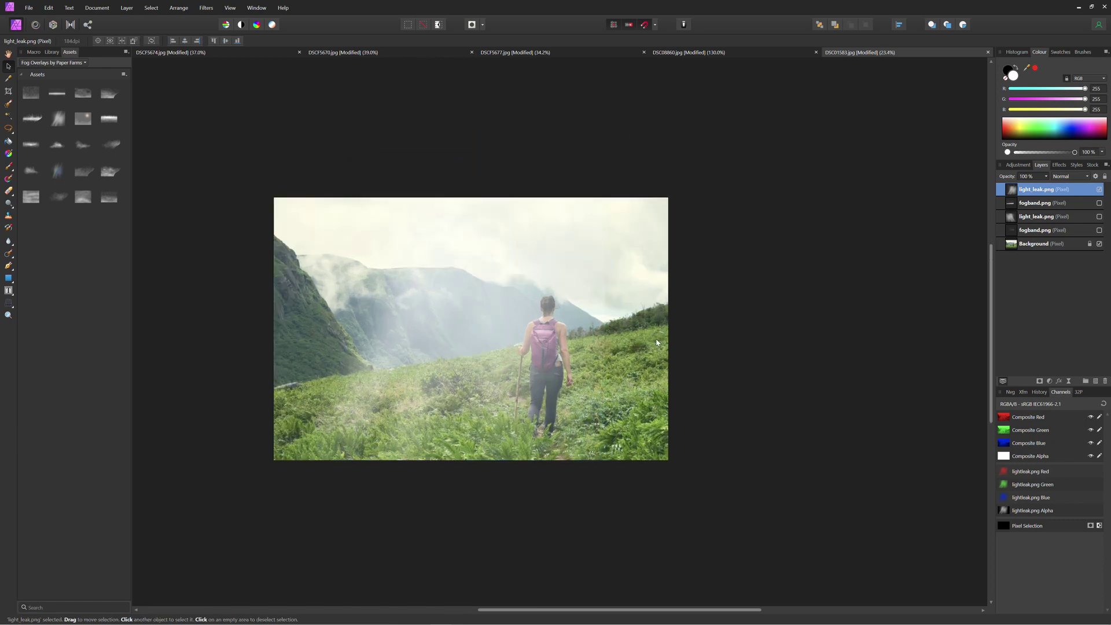
scroll(837, 322, "down", 3)
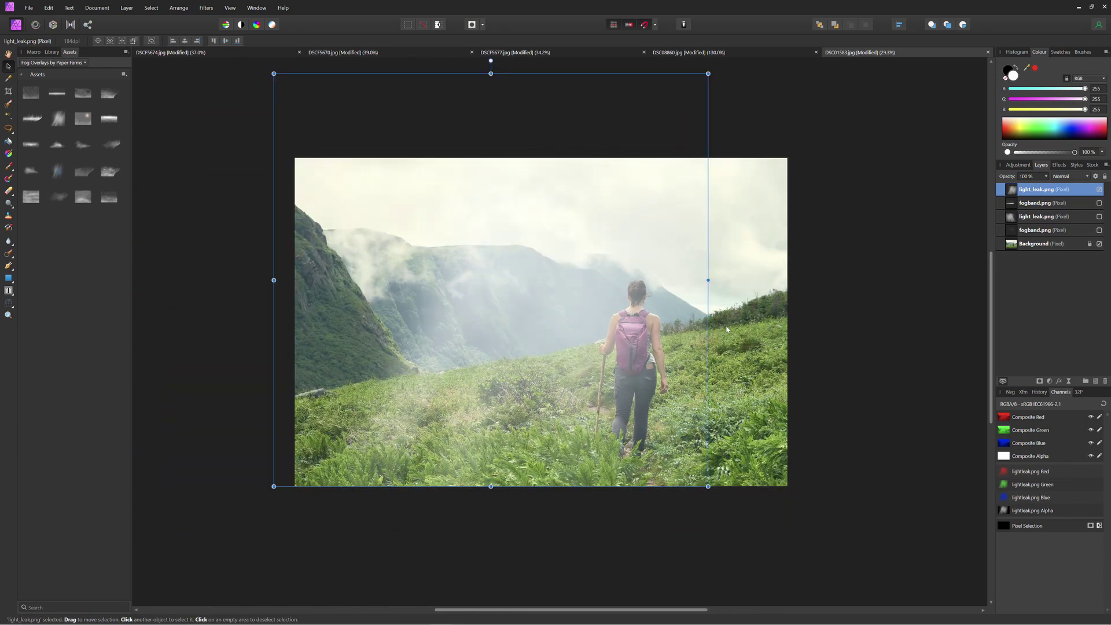
left_click_drag(592, 329, 672, 330)
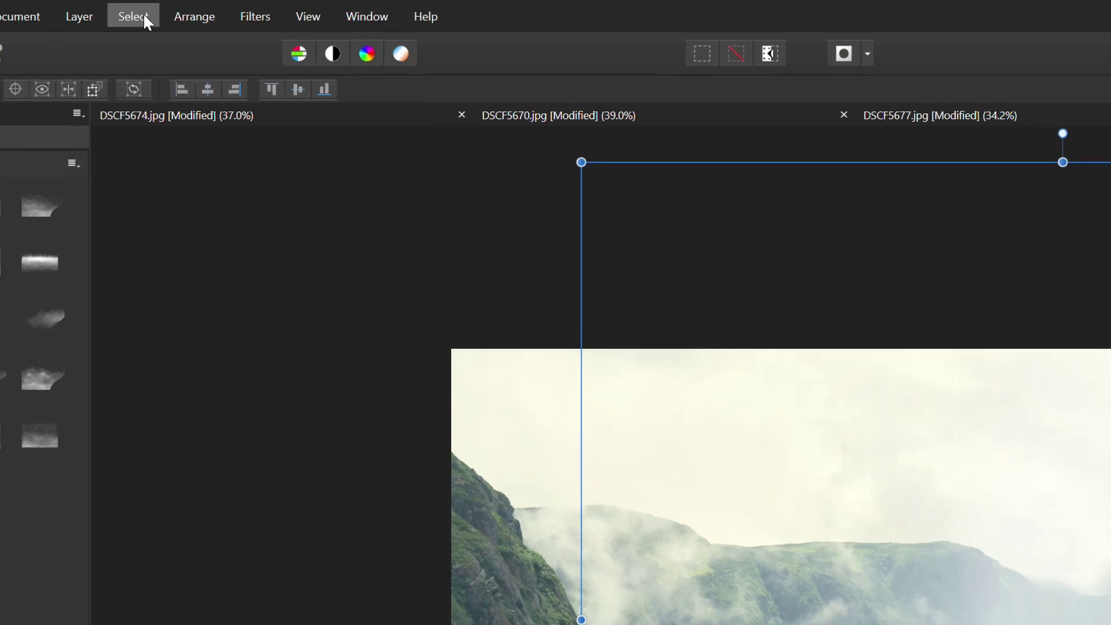
Flip the light_leak layer horizontally and nudge it just inside the photo's left edge
left_click(146, 14)
mouse_move(212, 14)
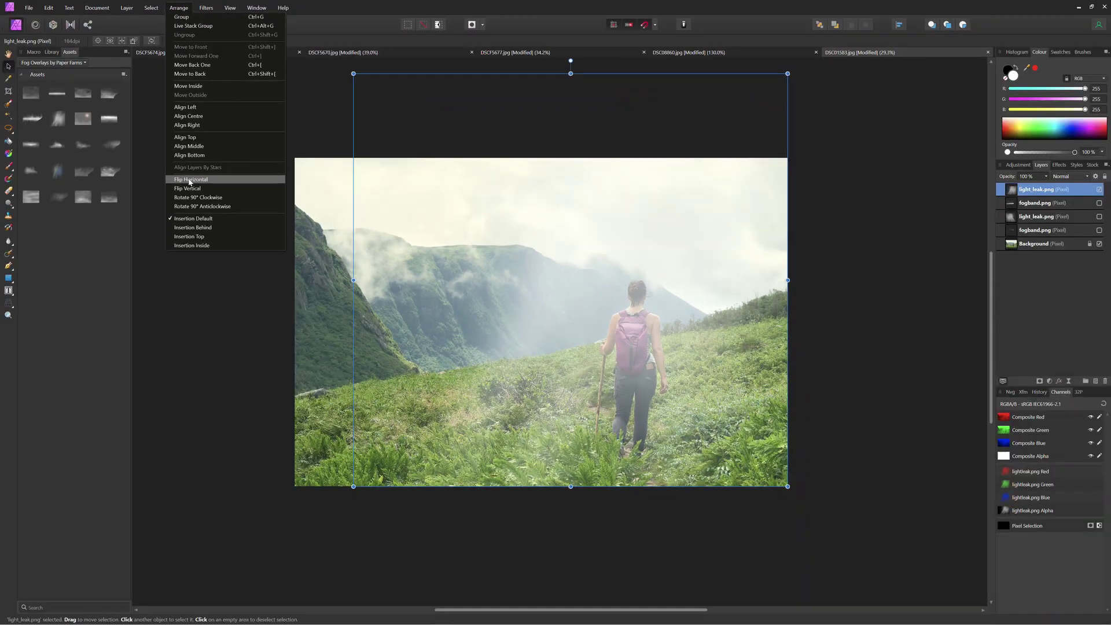
left_click(219, 415)
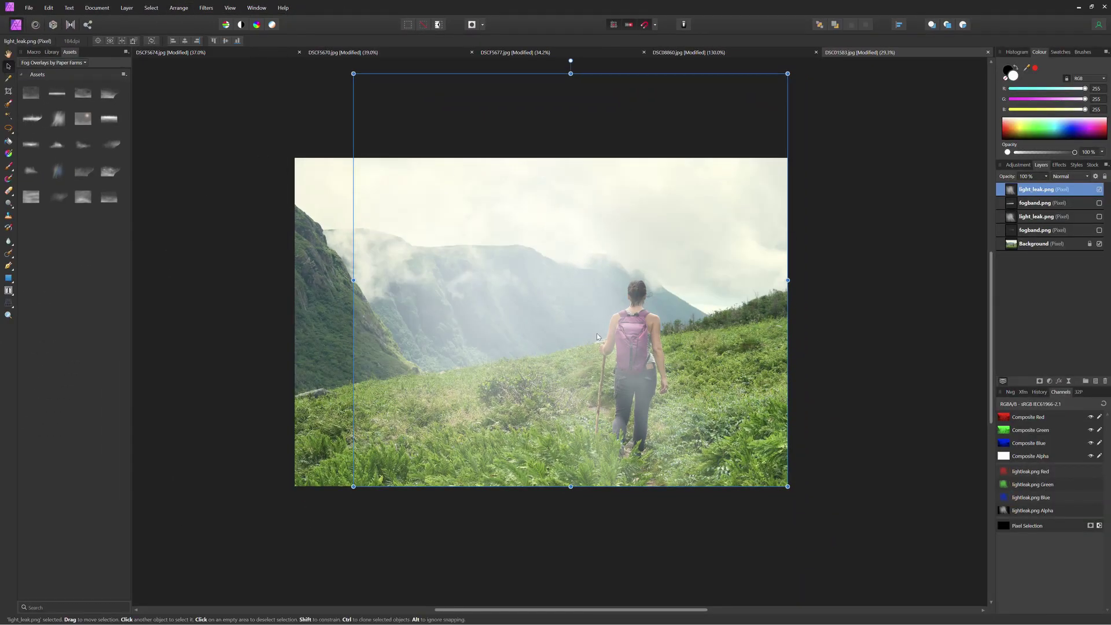
key("shift+Left")
key("shift+Left")
key("shift+Left")
key("shift+Left")
key("shift+Left")
key("shift+Left")
key("shift+Left")
key("shift+Left")
key("shift+Left")
key("shift+Left")
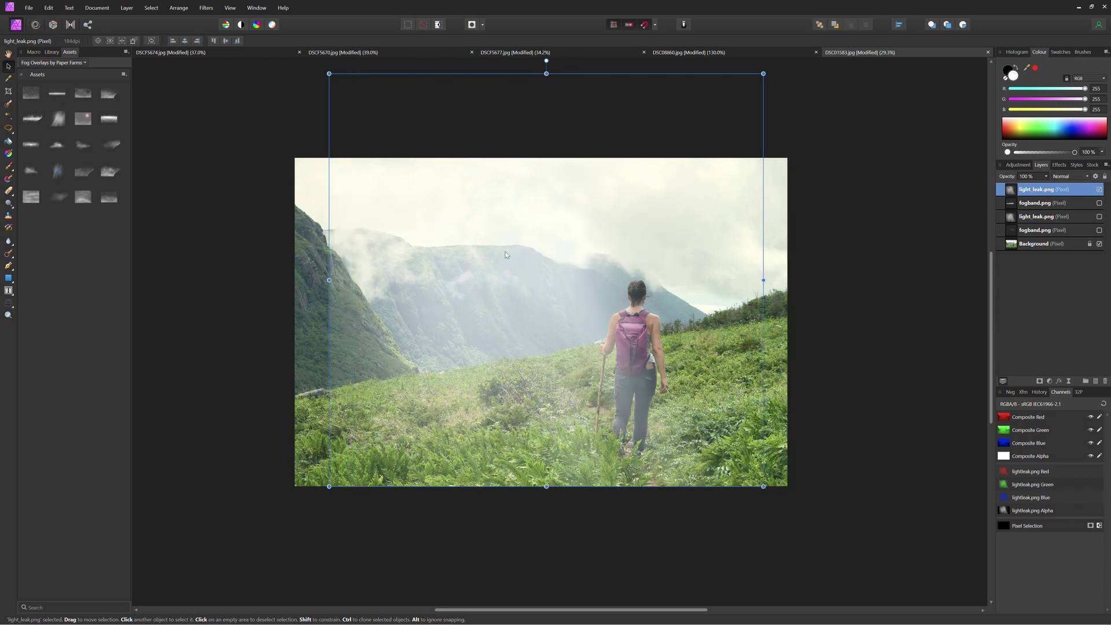
key("shift+Right")
key("shift+Right")
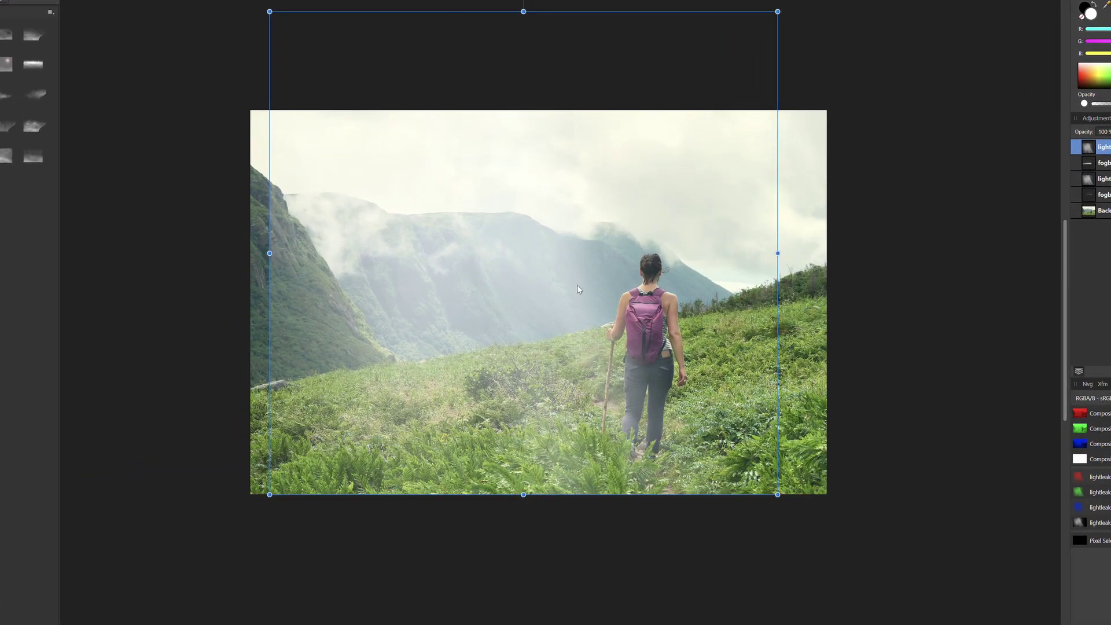
Drag the top light_leak layer's top-left corner outward to enlarge it, then deselect
left_click(980, 339)
scroll(890, 289, "up", 1)
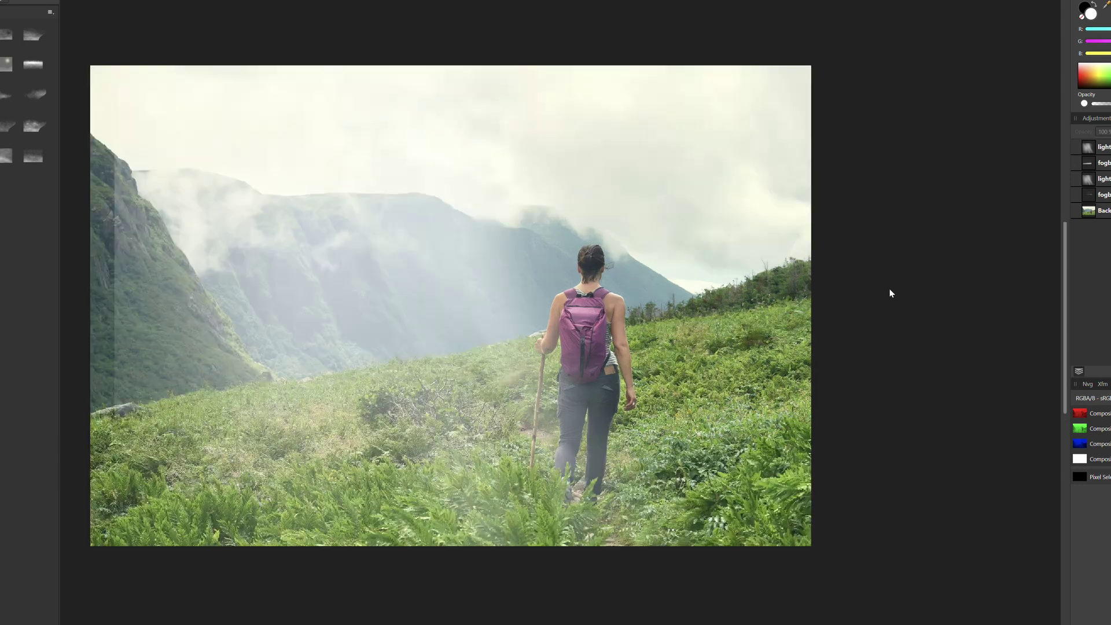
left_click_drag(875, 316, 949, 317)
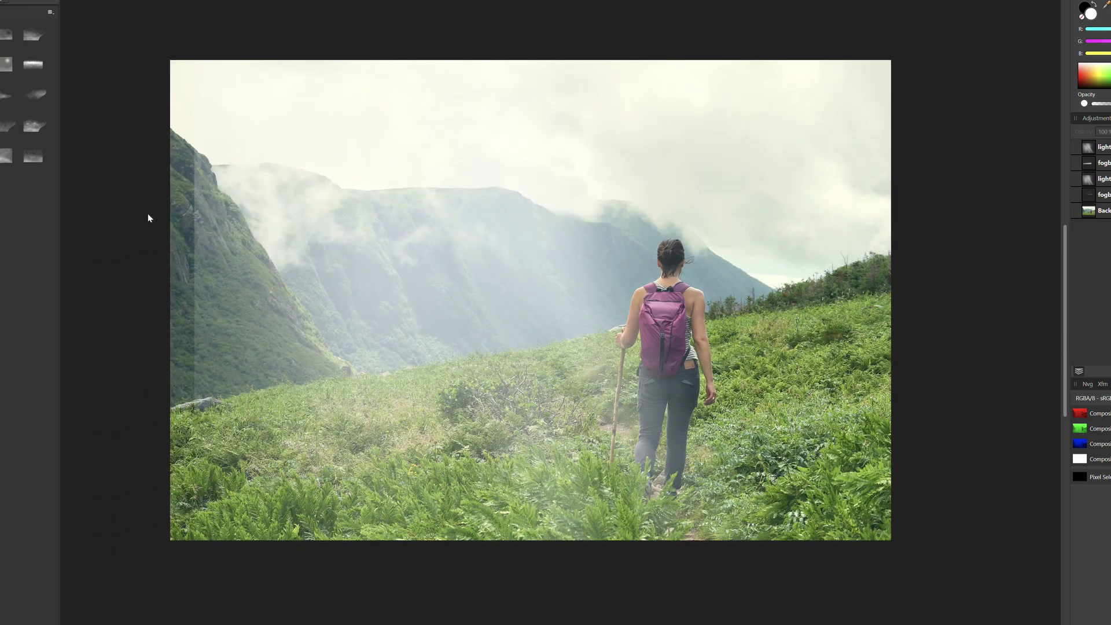
scroll(198, 209, "down", 4)
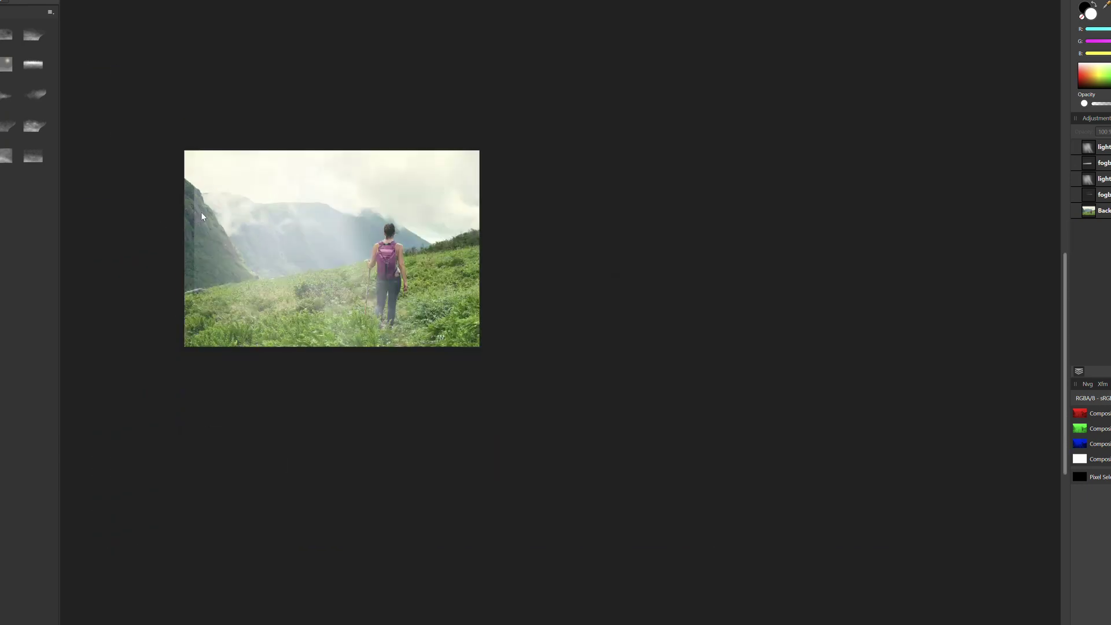
left_click(260, 216)
left_click_drag(195, 99, 176, 89)
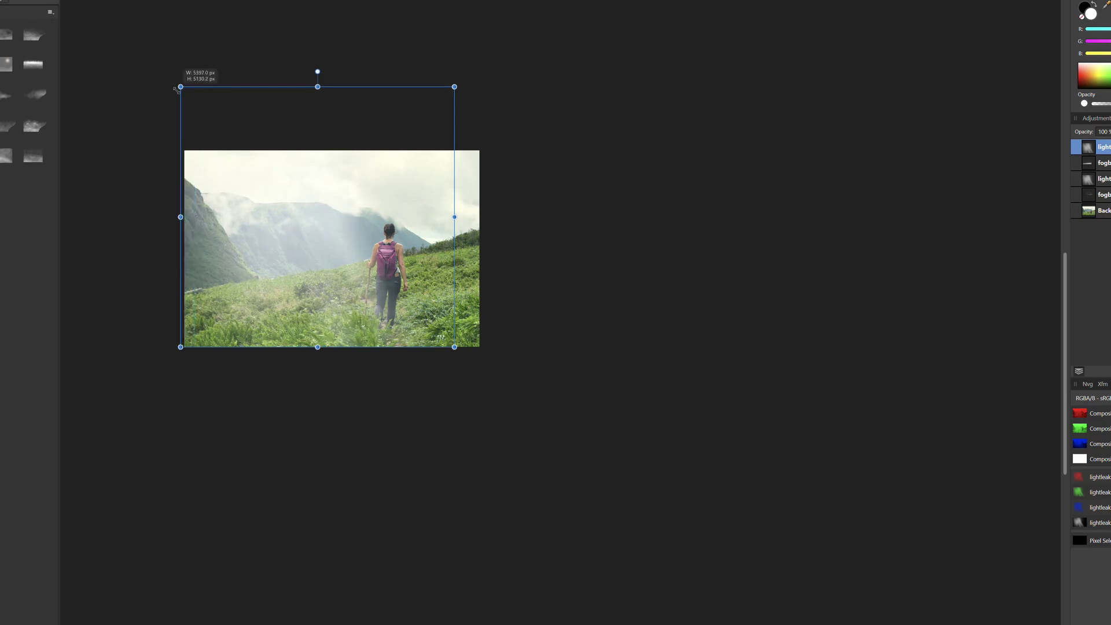
left_click(334, 405)
Undo and redo the enlargement to compare the hiker photo before and after
scroll(249, 251, "up", 4)
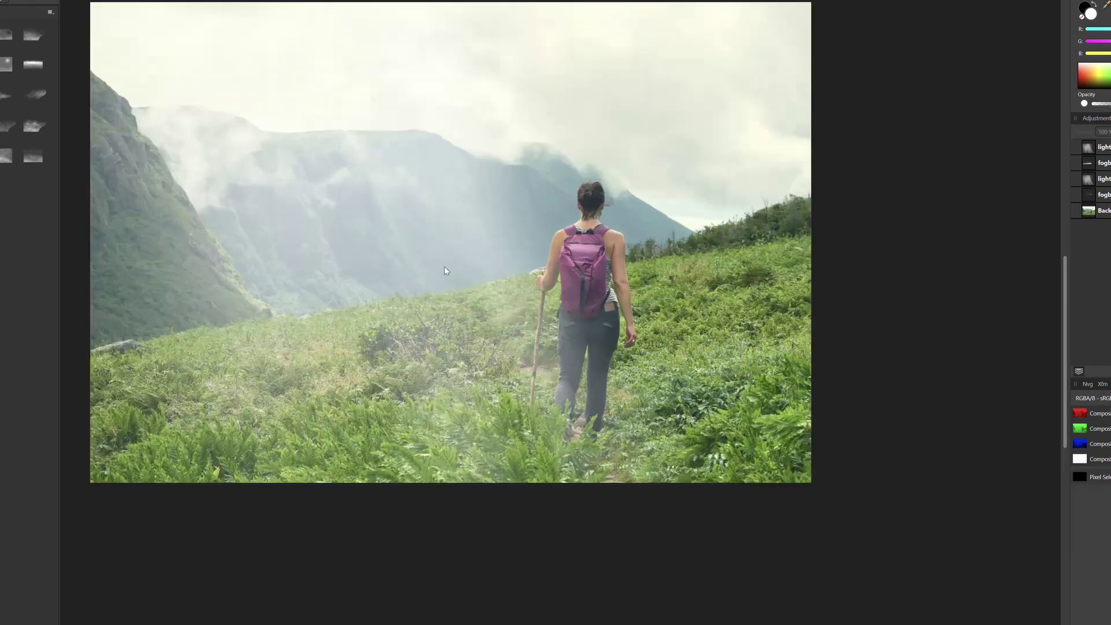
left_click_drag(474, 304, 503, 337)
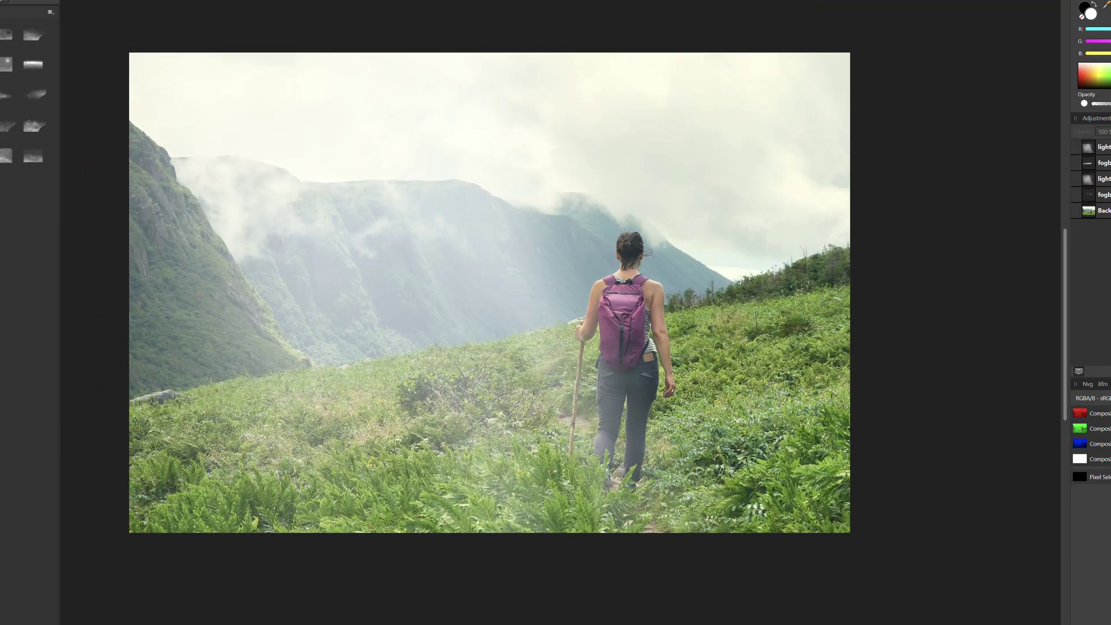
key("ctrl+z")
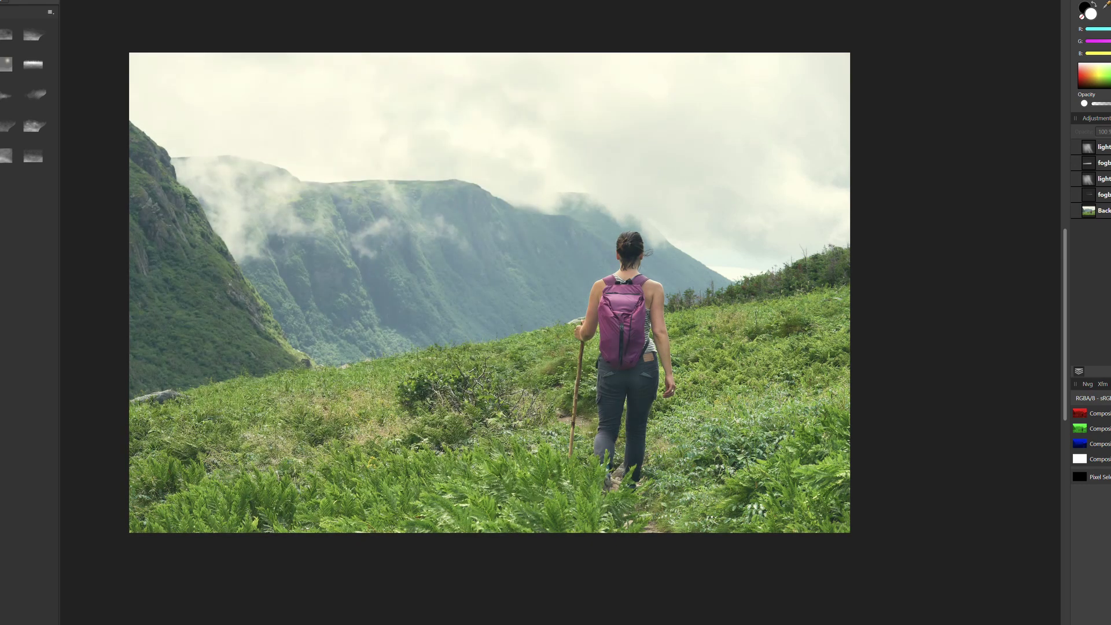
key("ctrl+shift+z")
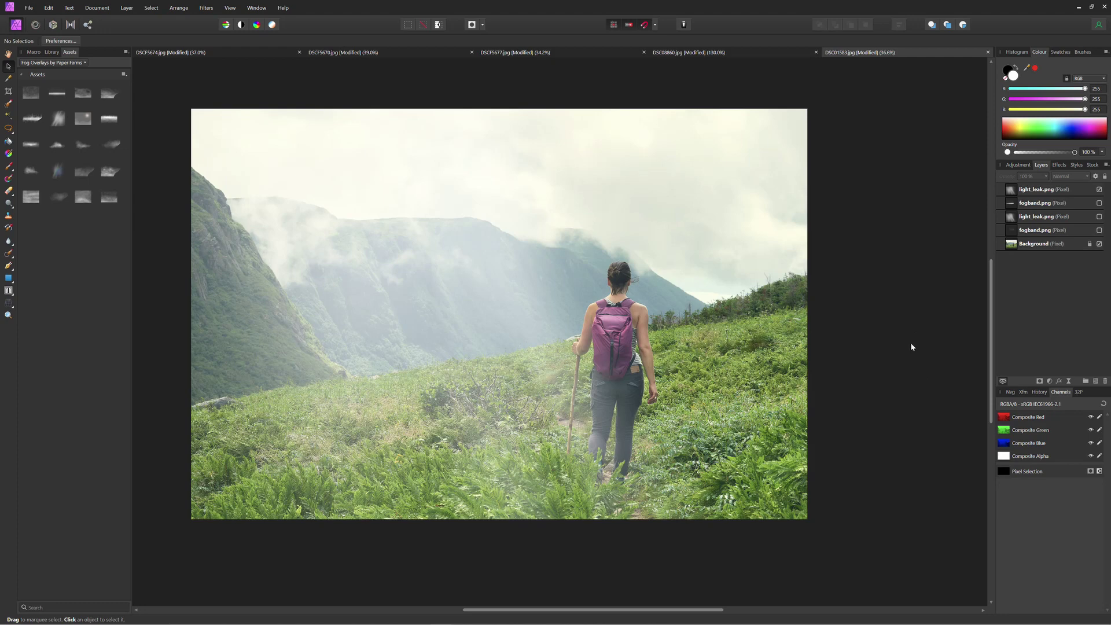
left_click_drag(845, 380, 904, 398)
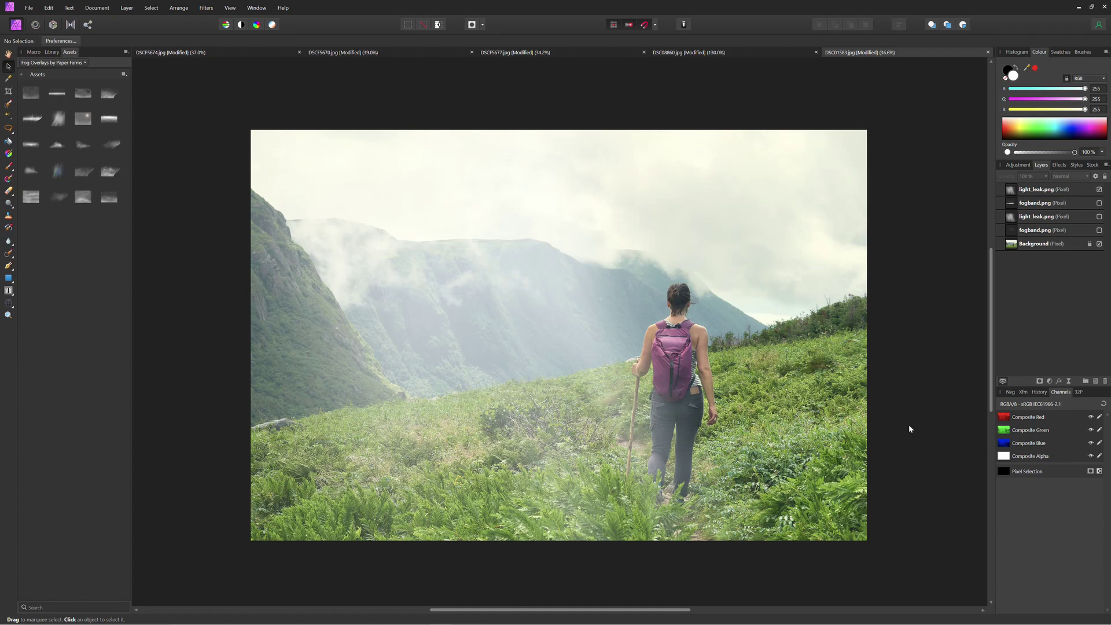
left_click_drag(909, 429, 904, 408)
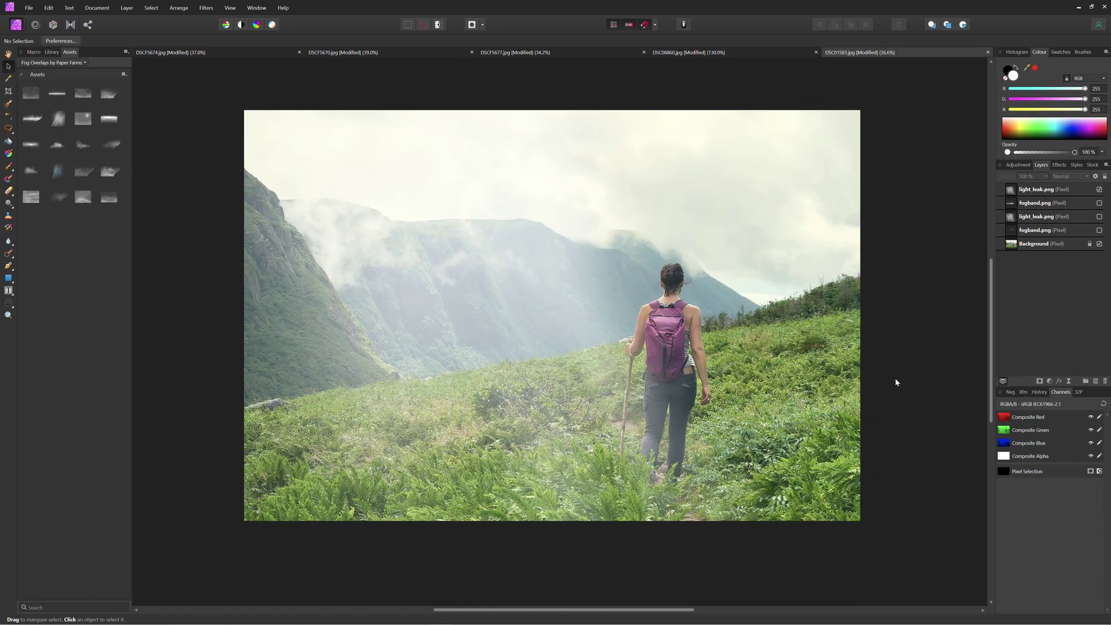